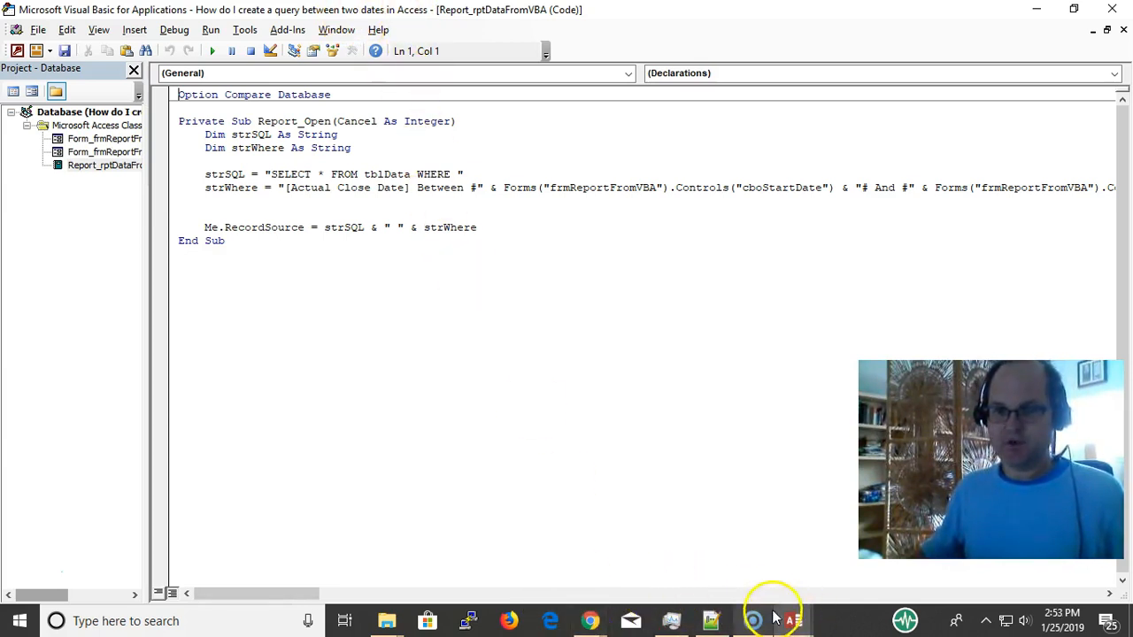
# Step: Switch to the Access database window and preview the report from frmReportFromVBA for 4/14/2014 through 10/22/2015, closing the preview when done
pyautogui.moveTo(801, 624)
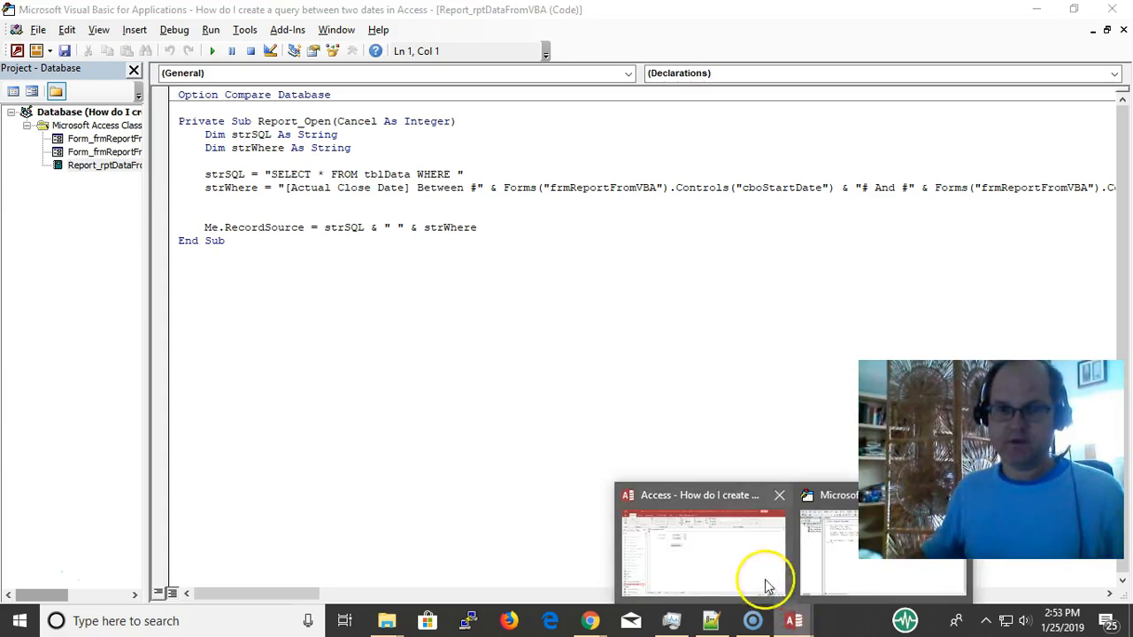
pyautogui.click(659, 511)
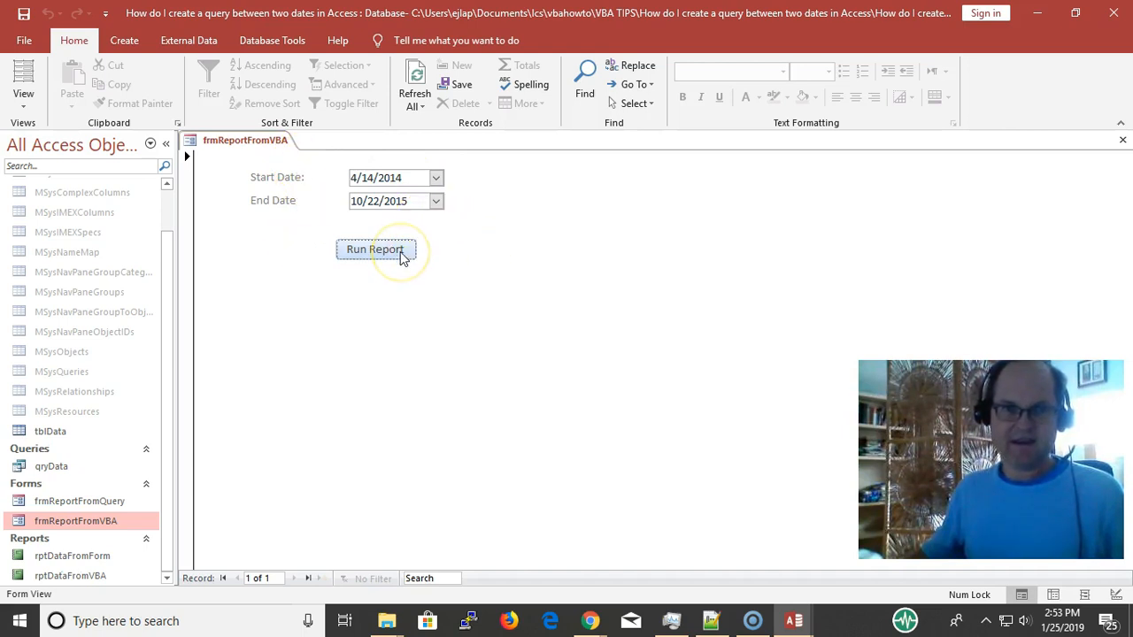
pyautogui.click(438, 177)
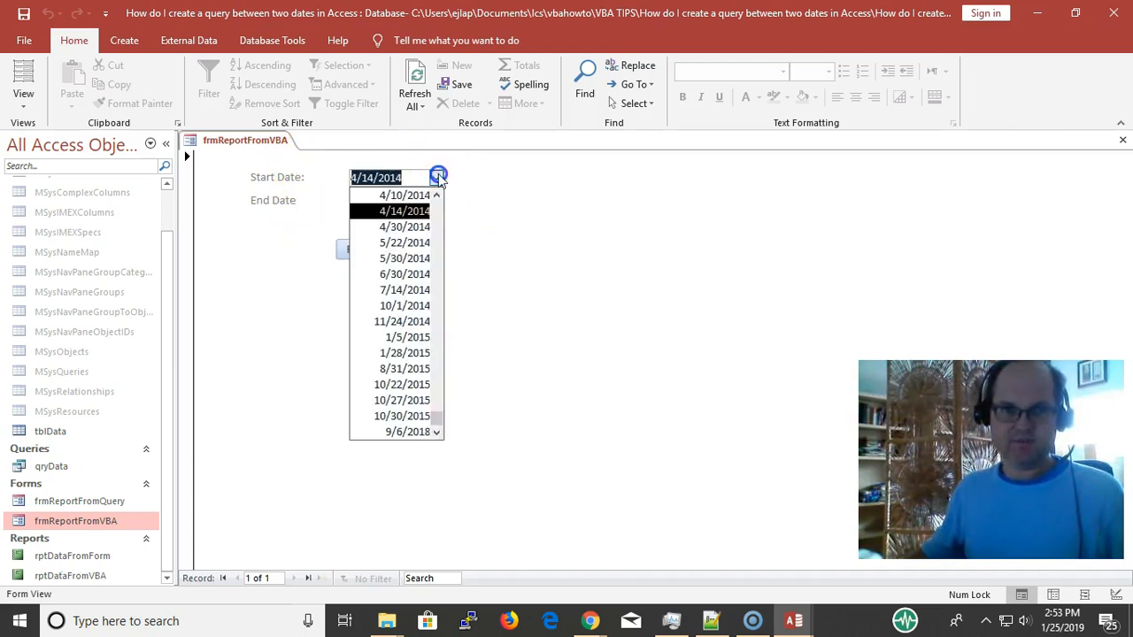
pyautogui.click(438, 177)
pyautogui.click(437, 202)
pyautogui.click(436, 202)
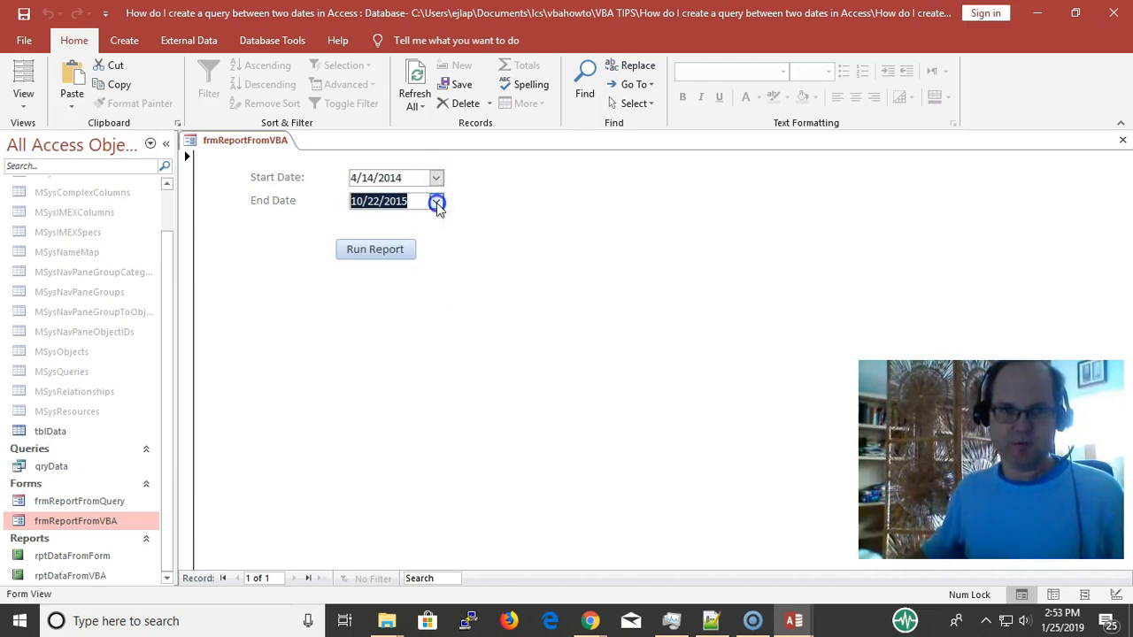
pyautogui.click(400, 250)
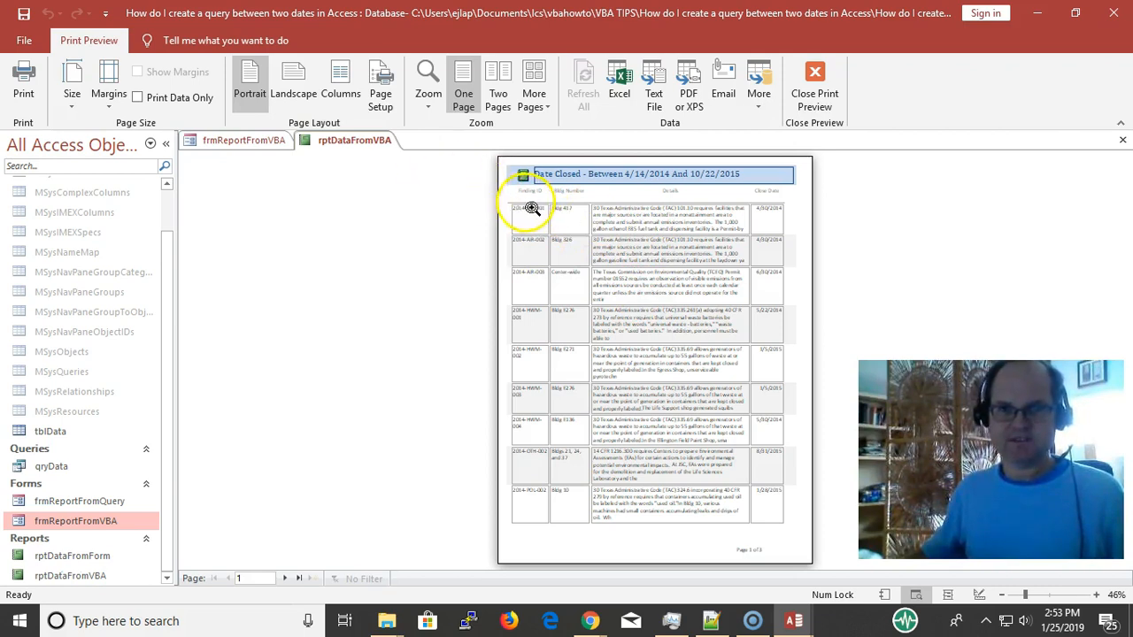
pyautogui.rightClick(352, 140)
pyautogui.click(381, 173)
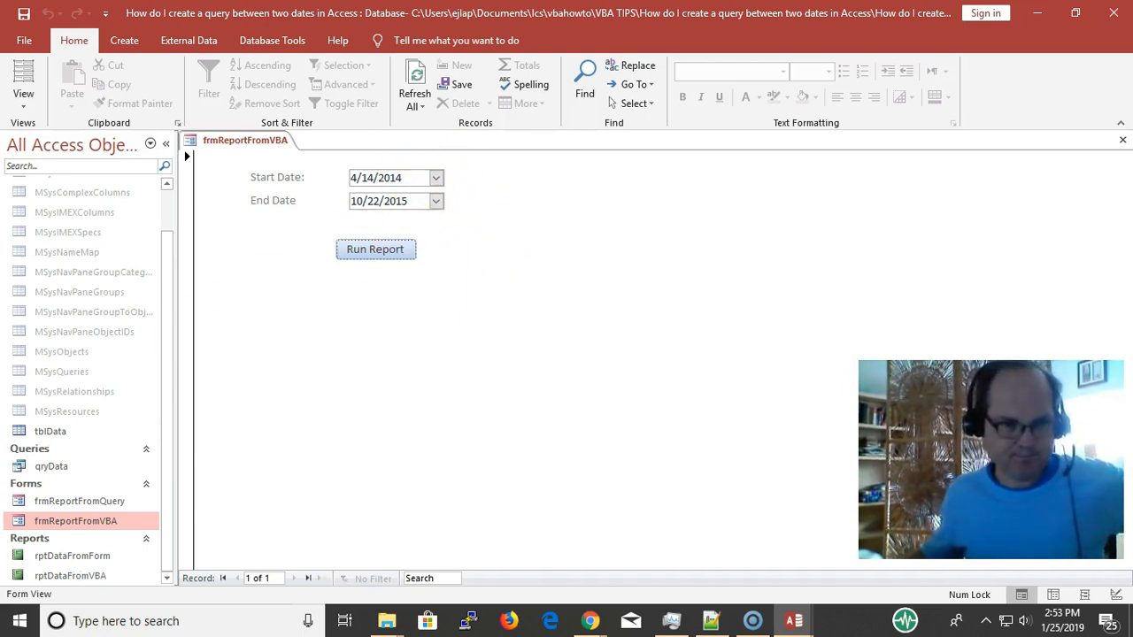
# Step: View the records in the tblData table and try to open the qryData query directly
pyautogui.click(53, 431)
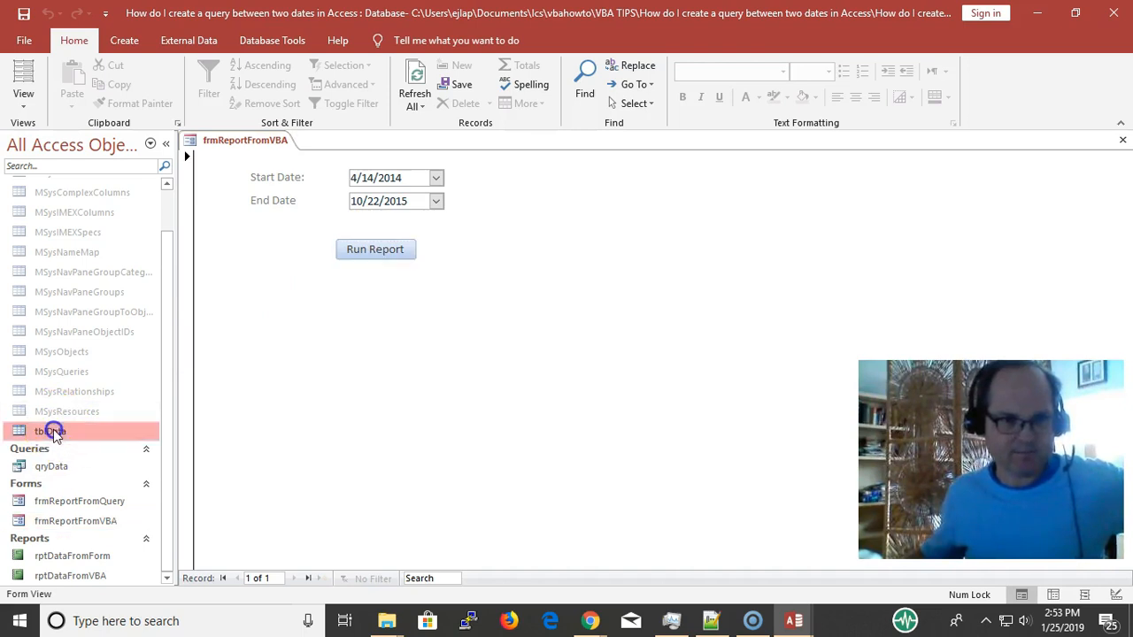
pyautogui.doubleClick(53, 430)
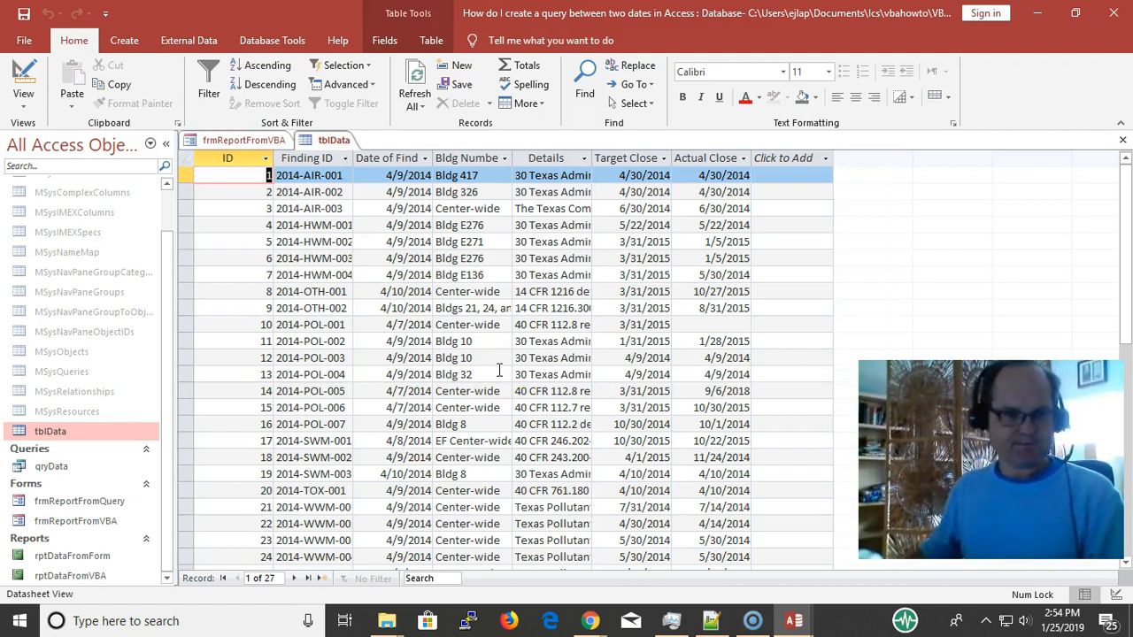
pyautogui.hotkey('ctrl', 'w')
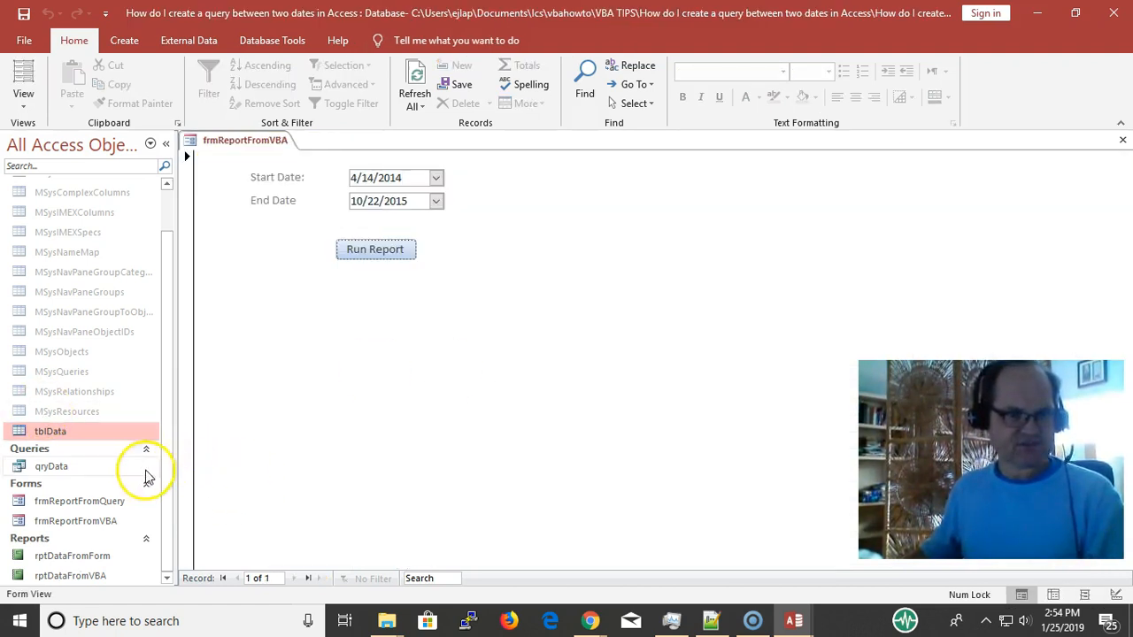
pyautogui.doubleClick(50, 467)
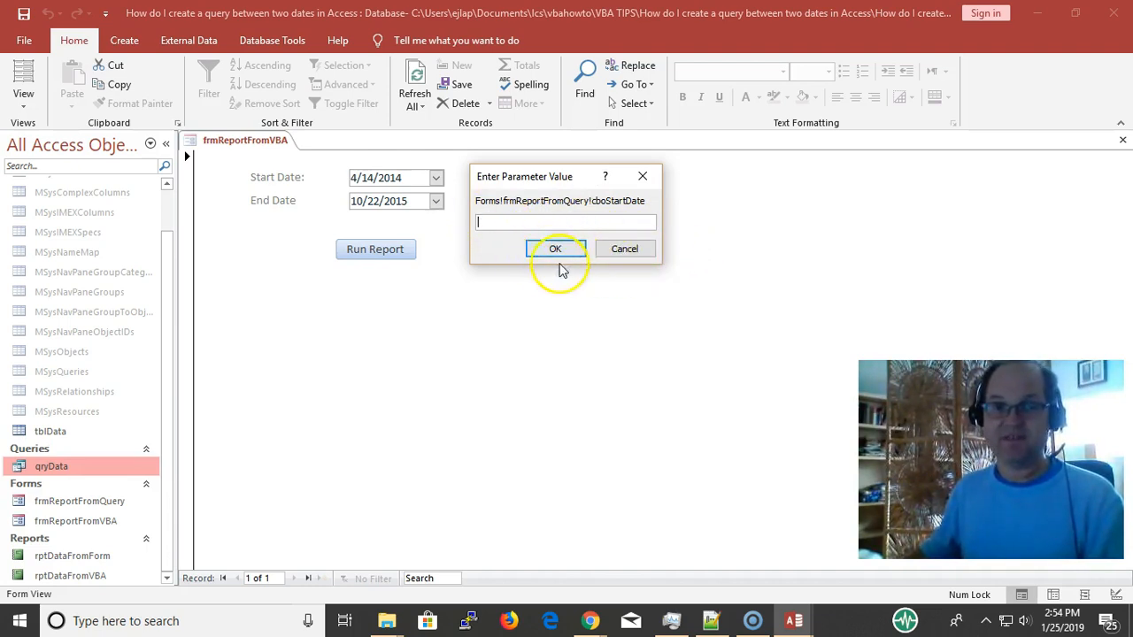
pyautogui.click(632, 250)
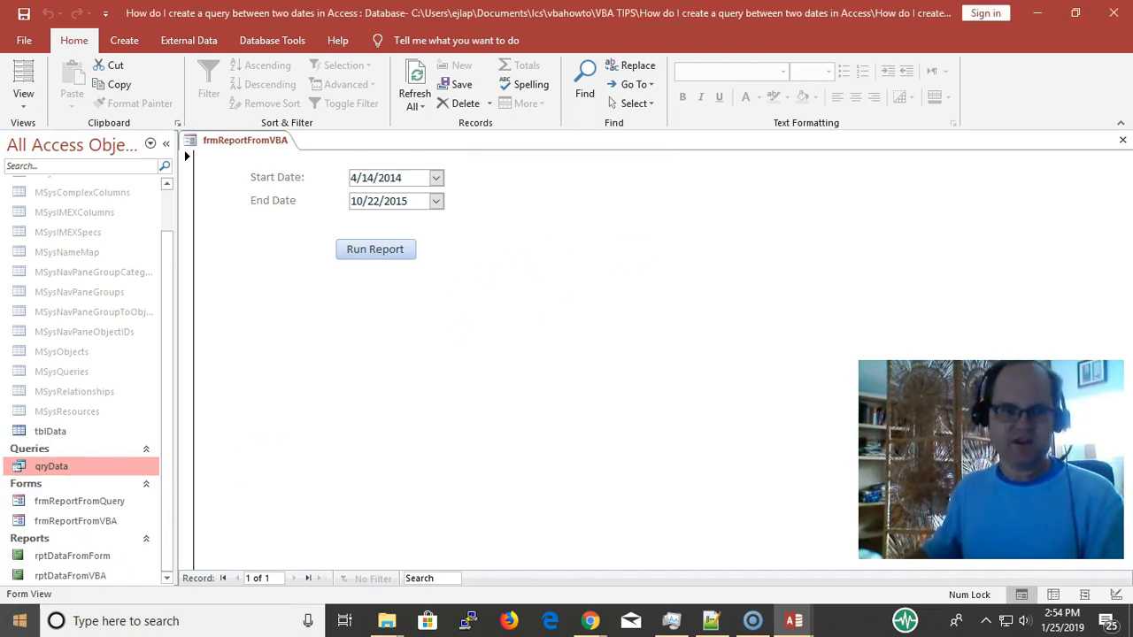
# Step: Close the frmReportFromVBA form and open the frmReportFromQuery form
pyautogui.click(76, 556)
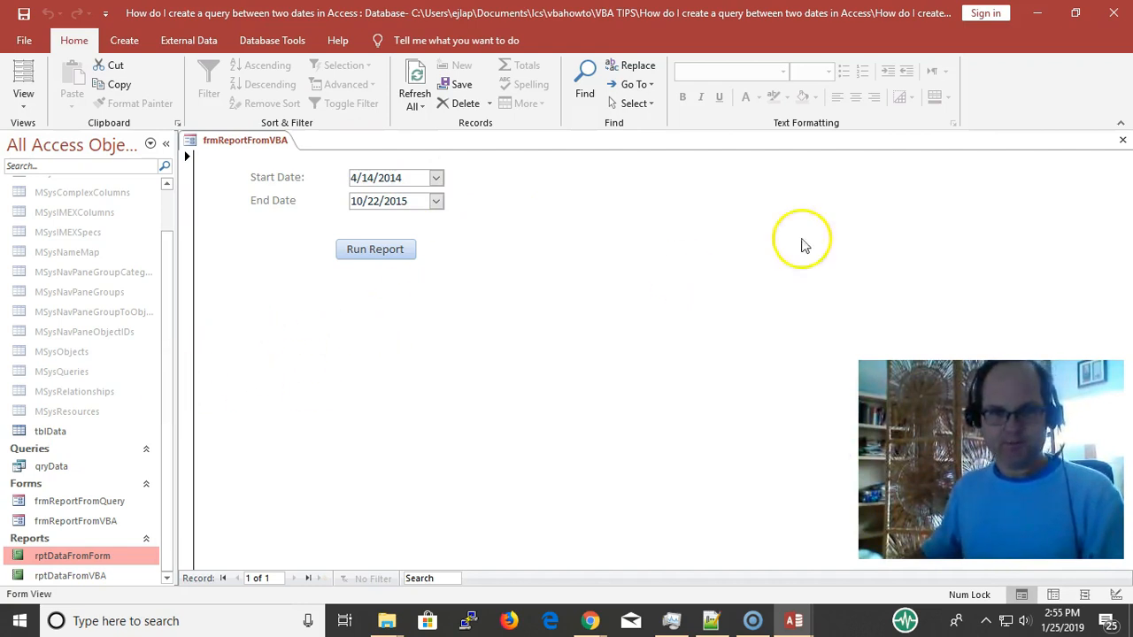
pyautogui.click(259, 144)
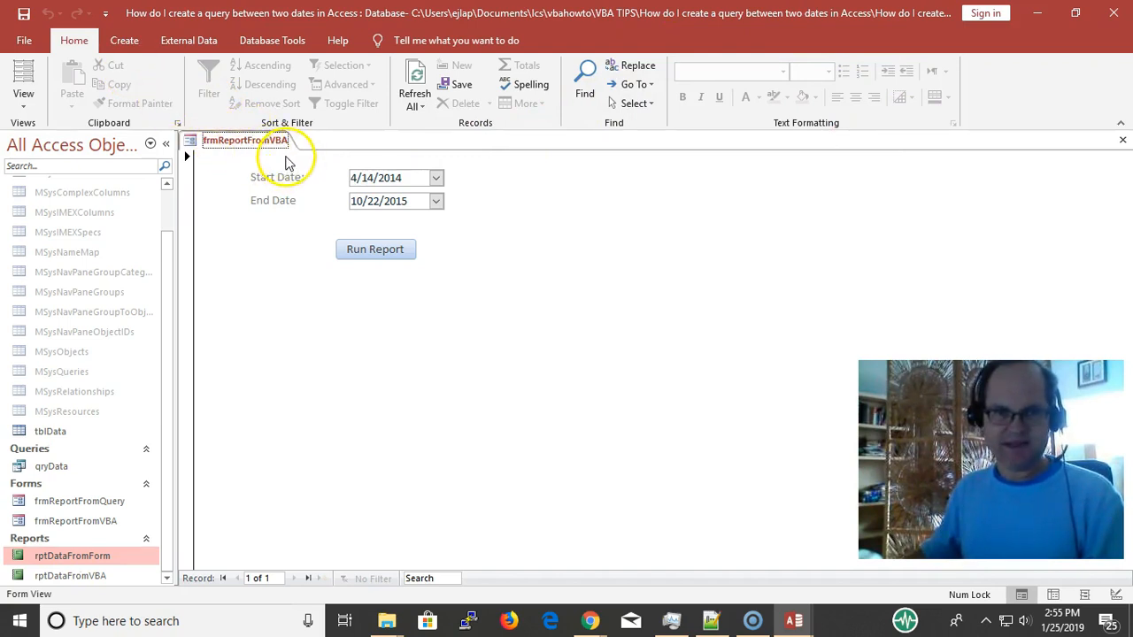
pyautogui.hotkey('ctrl', 'w')
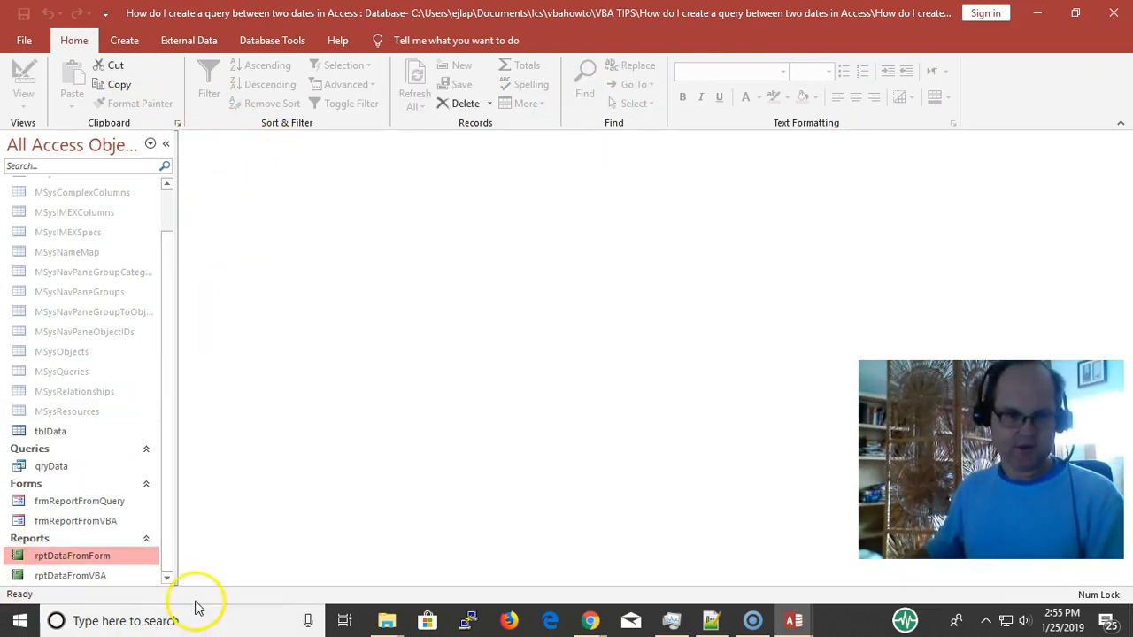
pyautogui.doubleClick(113, 502)
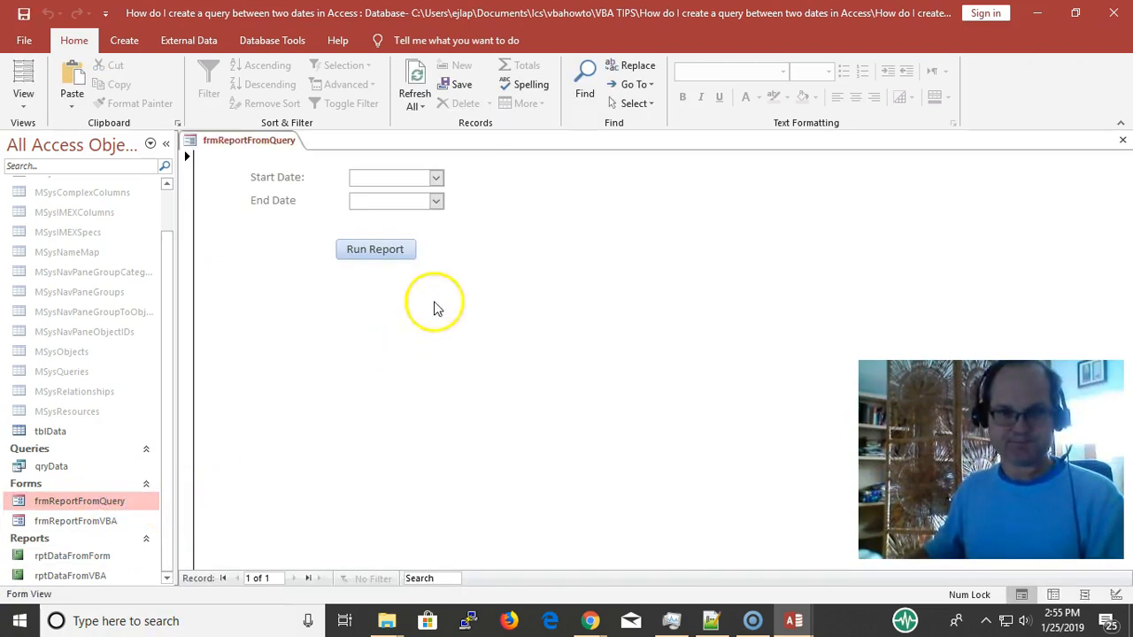
# Step: Set the form's Start Date to 5/30/2014 and its End Date to 10/27/2015
pyautogui.click(436, 179)
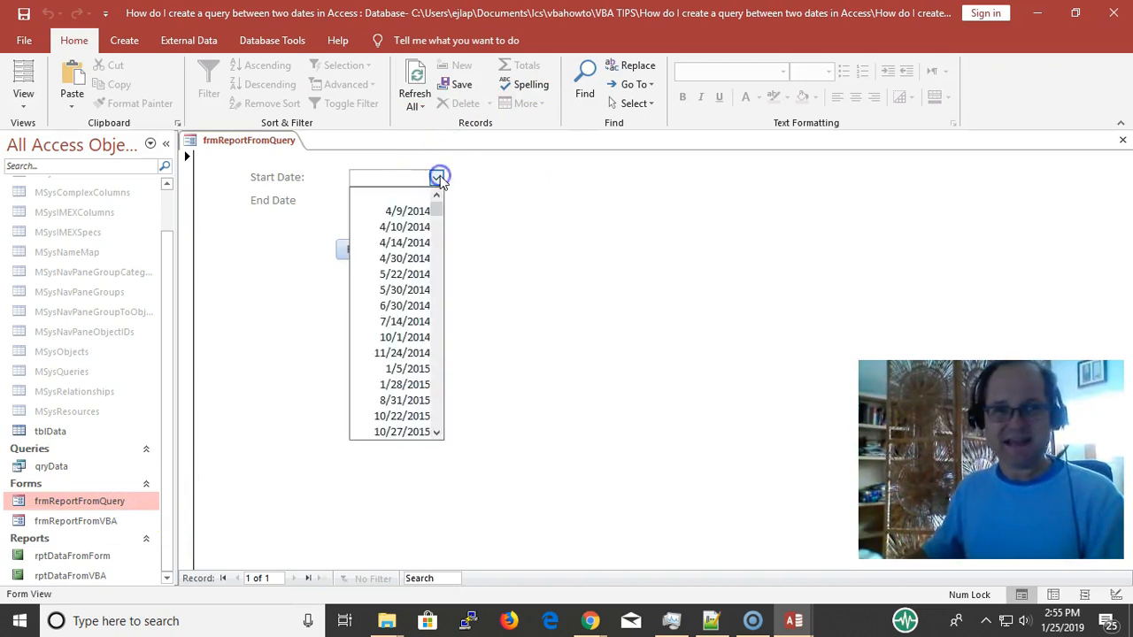
pyautogui.click(404, 291)
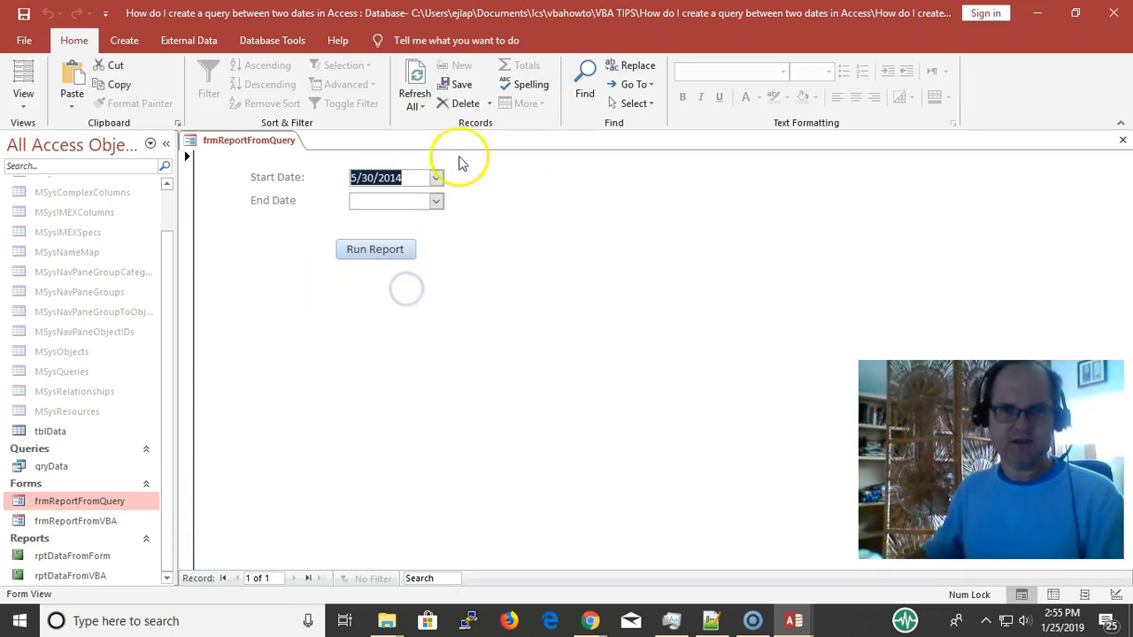
pyautogui.click(437, 201)
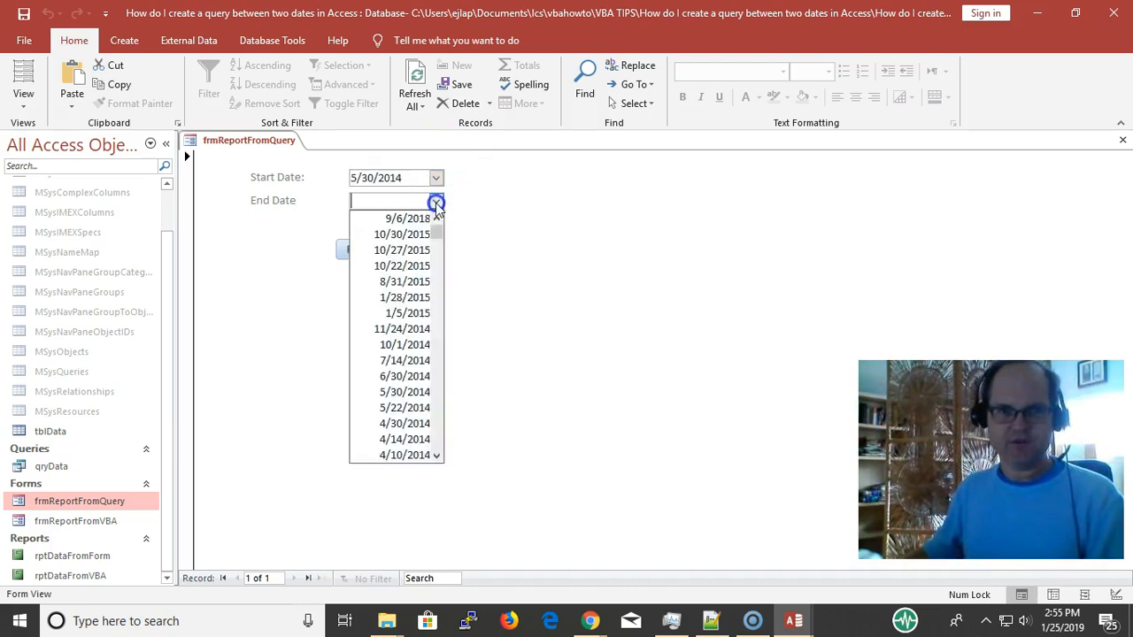
pyautogui.click(398, 254)
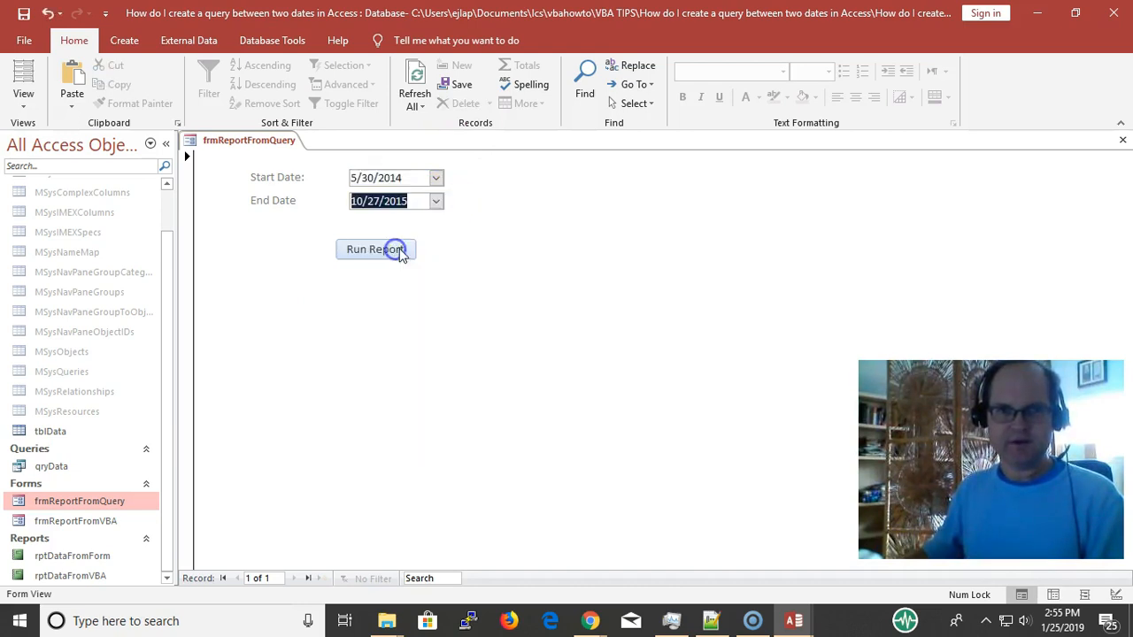
# Step: Check the dates offered in the form's Start Date and End Date lists
pyautogui.click(436, 179)
pyautogui.click(437, 179)
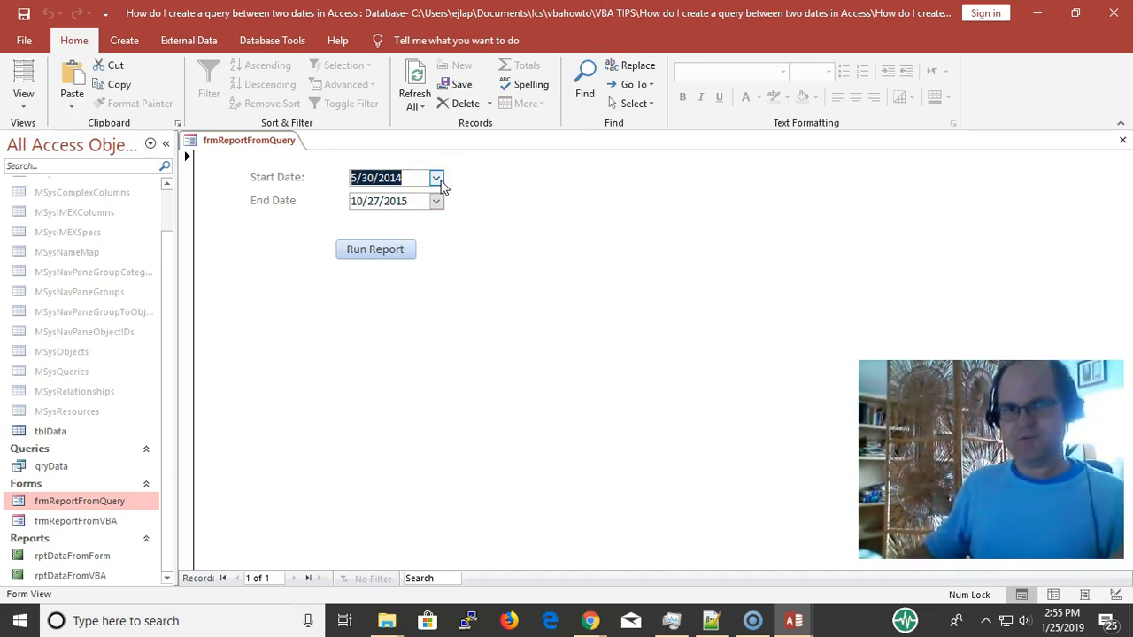
pyautogui.click(438, 180)
pyautogui.click(439, 180)
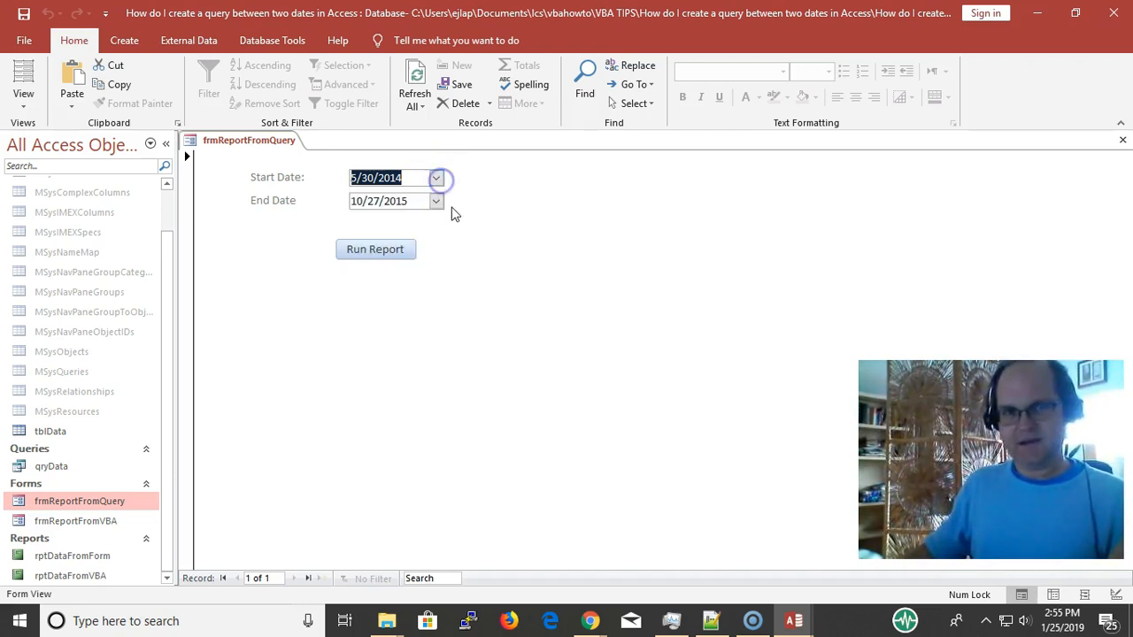
pyautogui.click(437, 202)
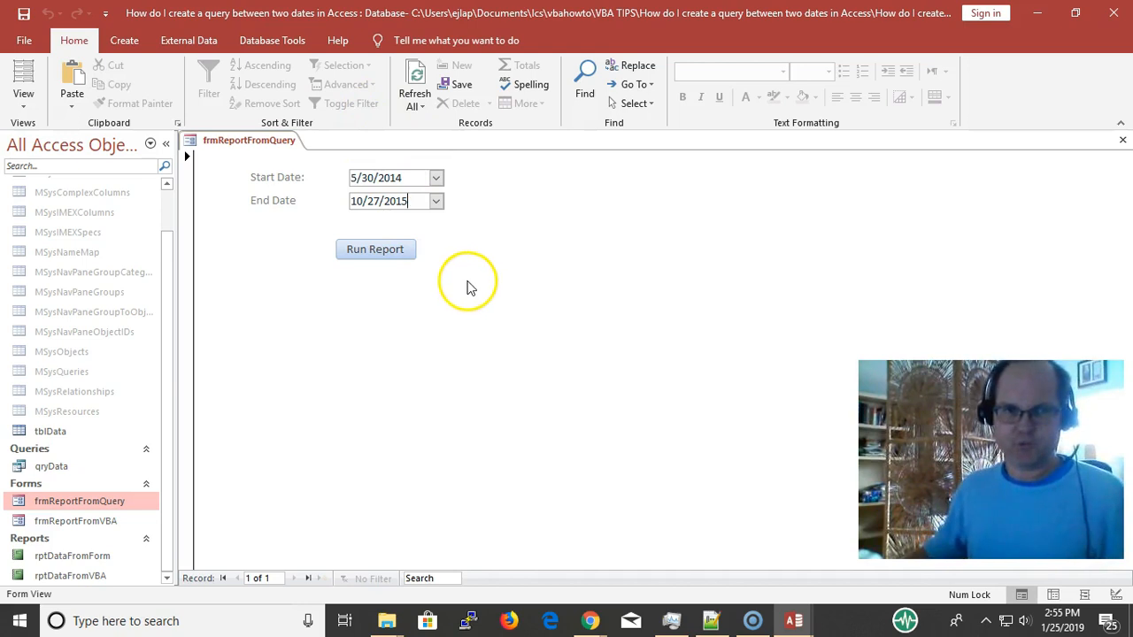
# Step: Run the report from frmReportFromQuery and examine its title and records up close, comparing it with the form before closing the preview
pyautogui.click(388, 248)
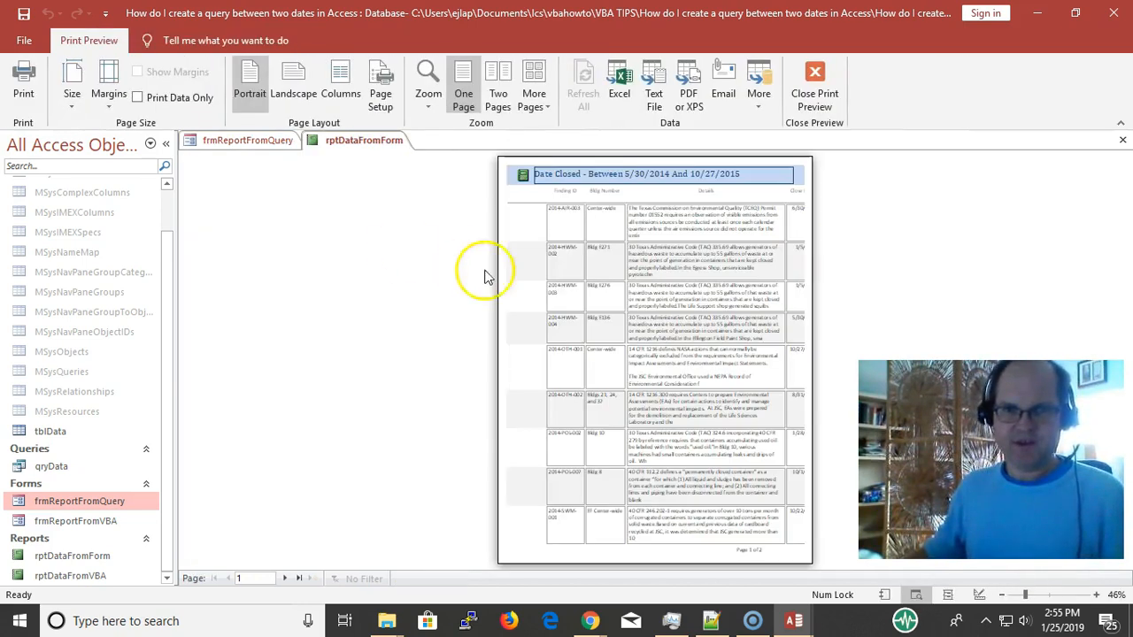
pyautogui.click(652, 184)
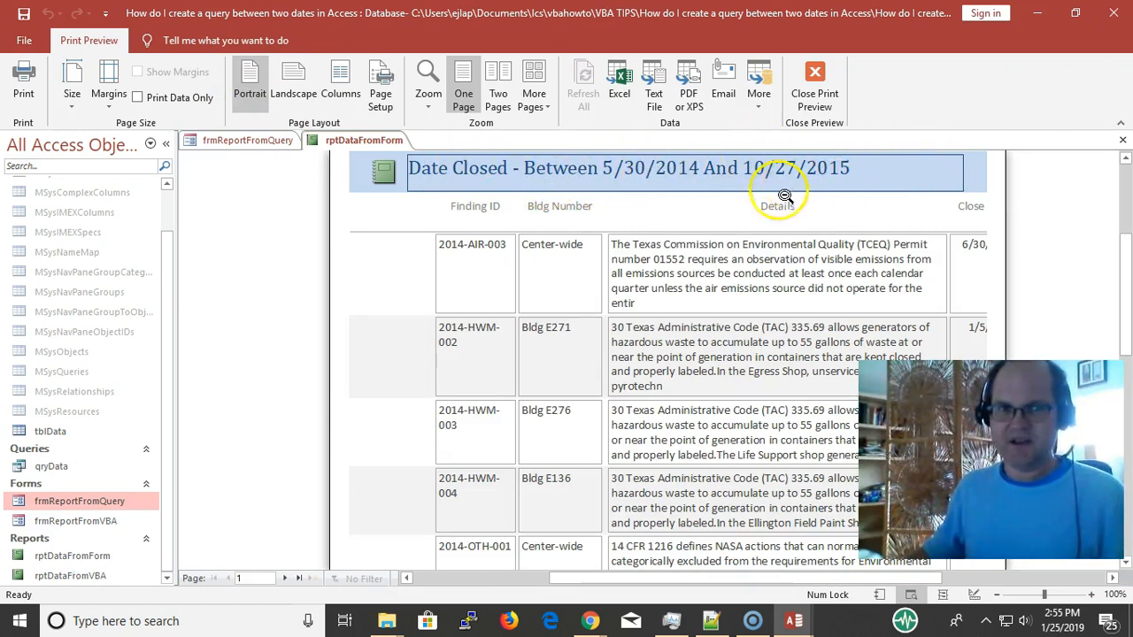
pyautogui.click(235, 140)
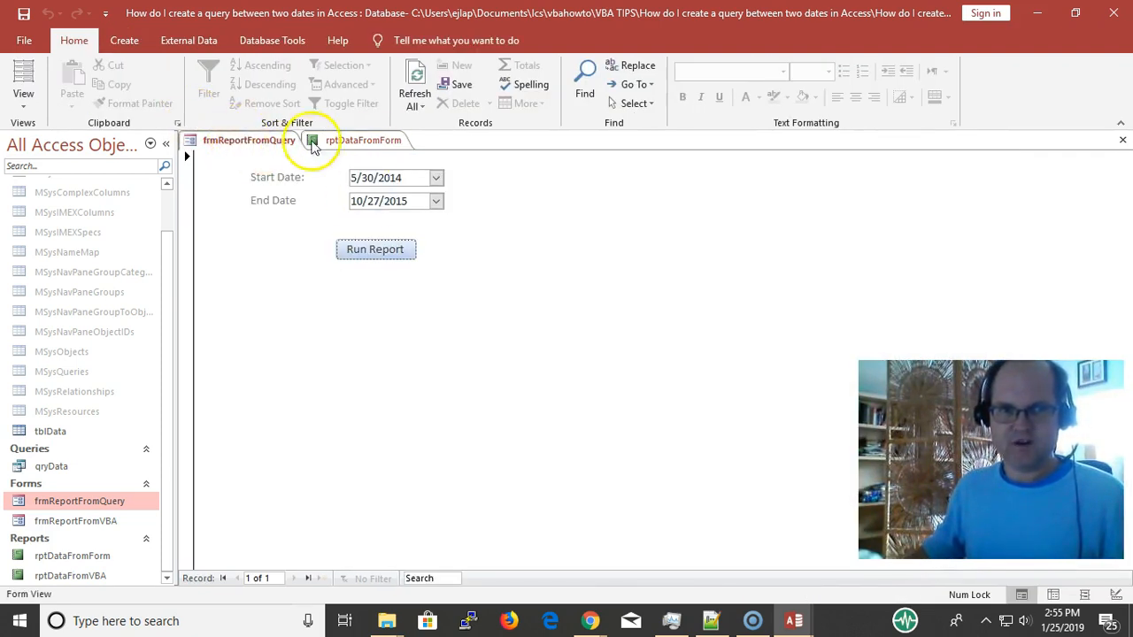
pyautogui.click(361, 142)
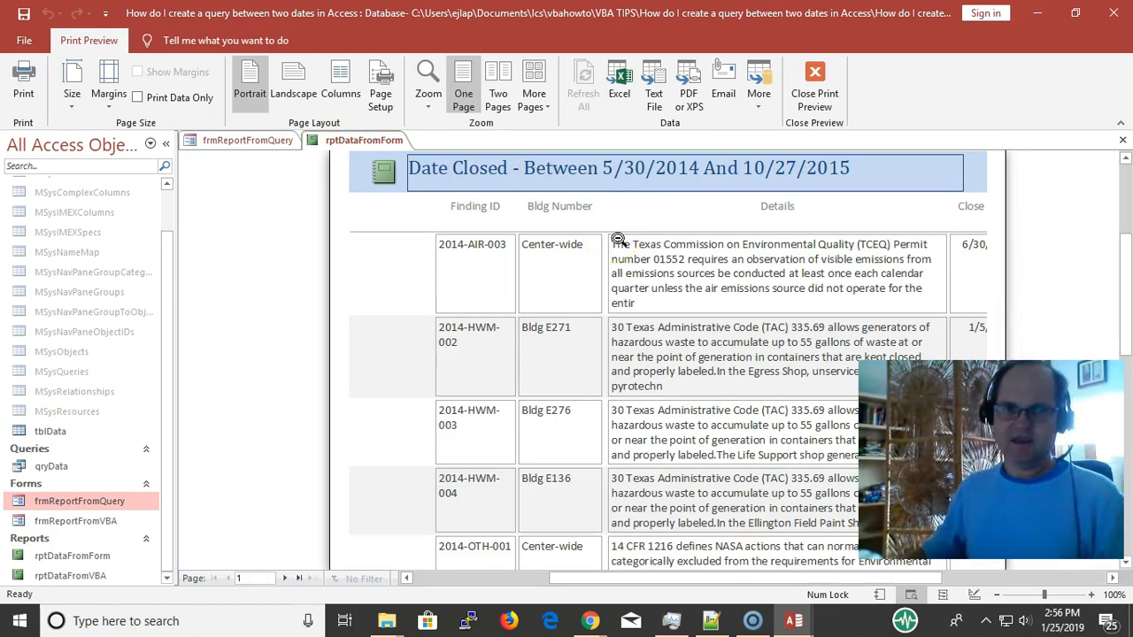
pyautogui.click(669, 256)
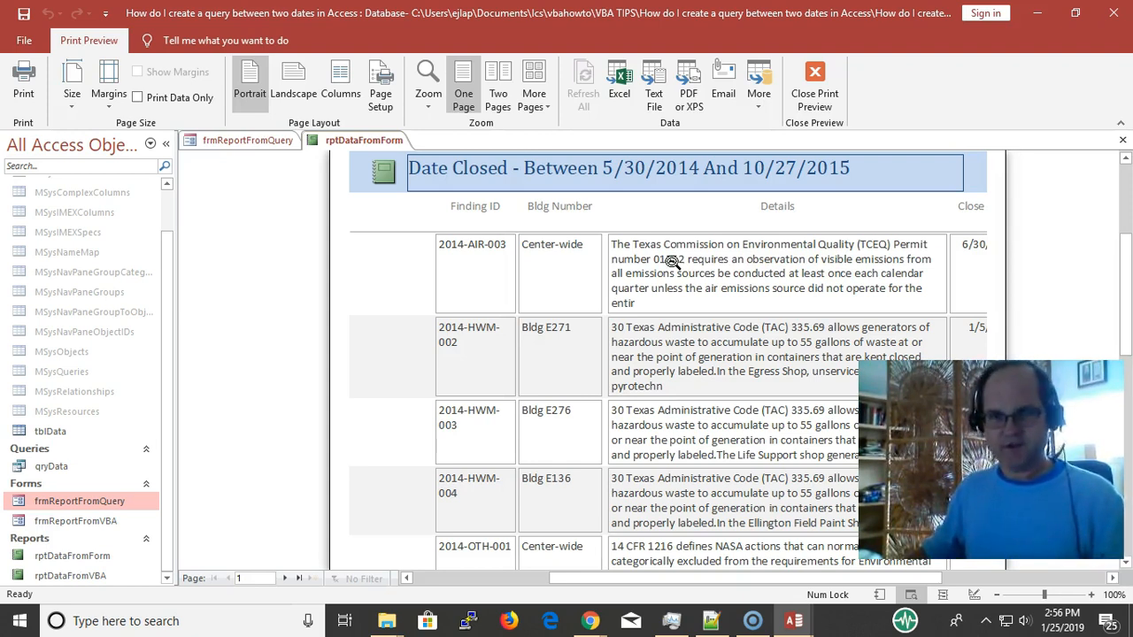
pyautogui.click(461, 181)
pyautogui.click(664, 201)
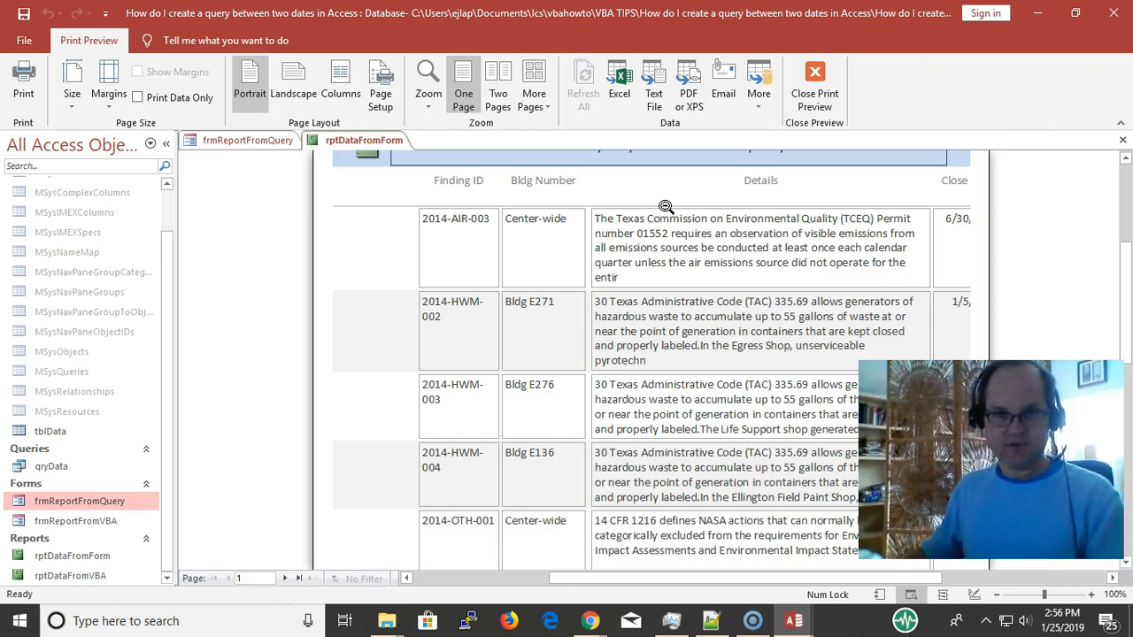
pyautogui.press('Escape')
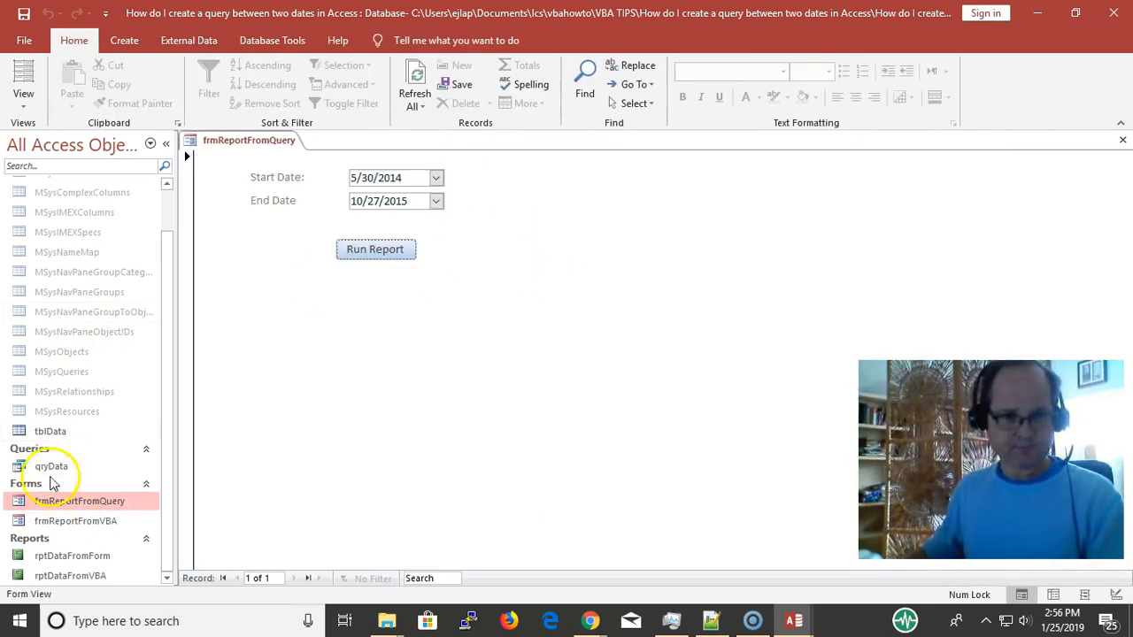
# Step: Open qryData in Design View, enlarge the design grid and select the Actual Close Date criteria
pyautogui.click(55, 466)
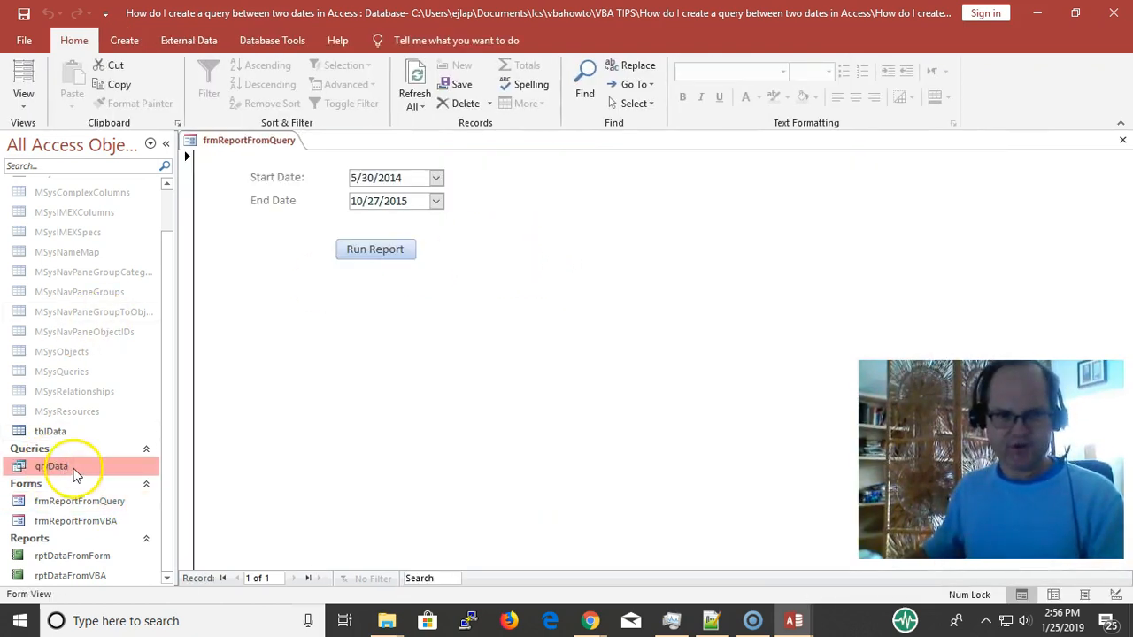
pyautogui.rightClick(74, 475)
pyautogui.moveTo(116, 305)
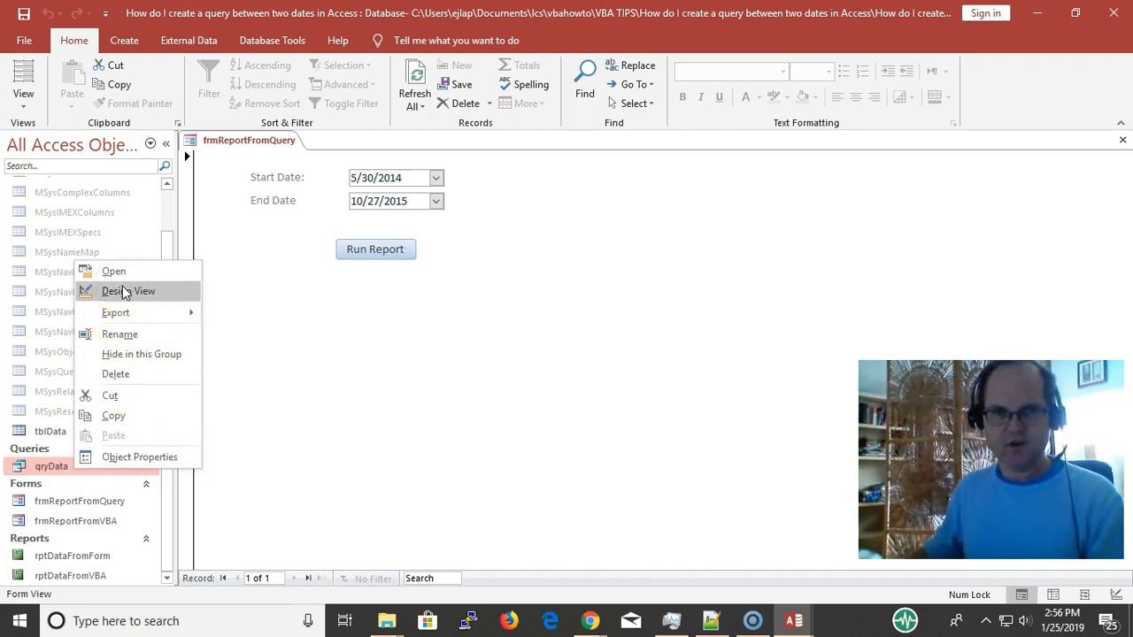
pyautogui.click(124, 292)
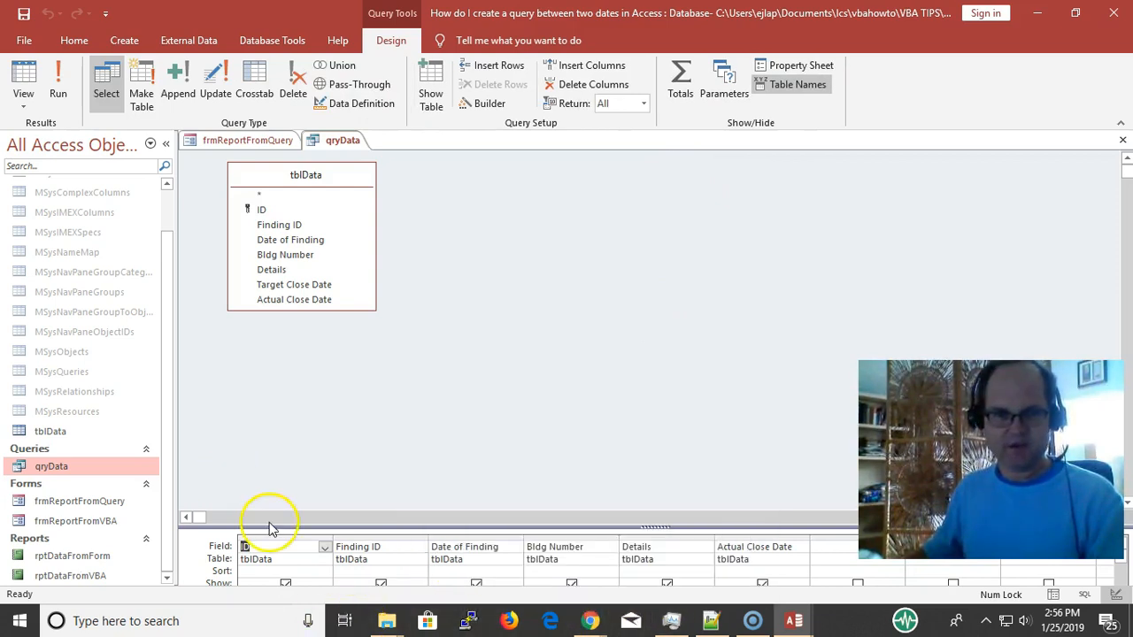
pyautogui.moveTo(270, 524); pyautogui.dragTo(298, 395)
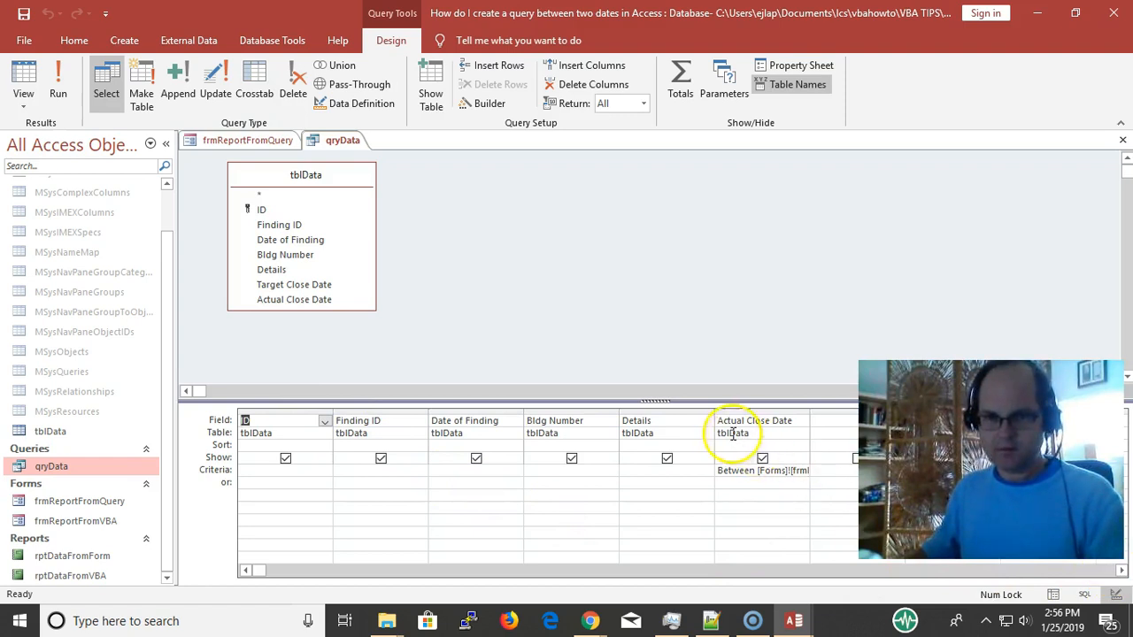
pyautogui.click(739, 472)
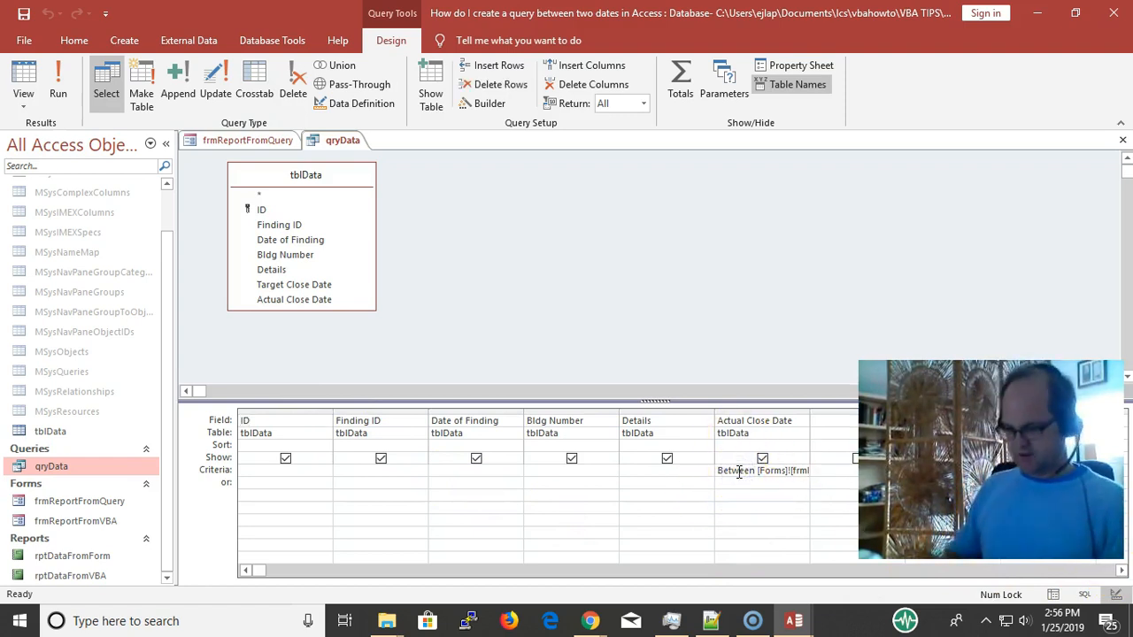
pyautogui.click(739, 471)
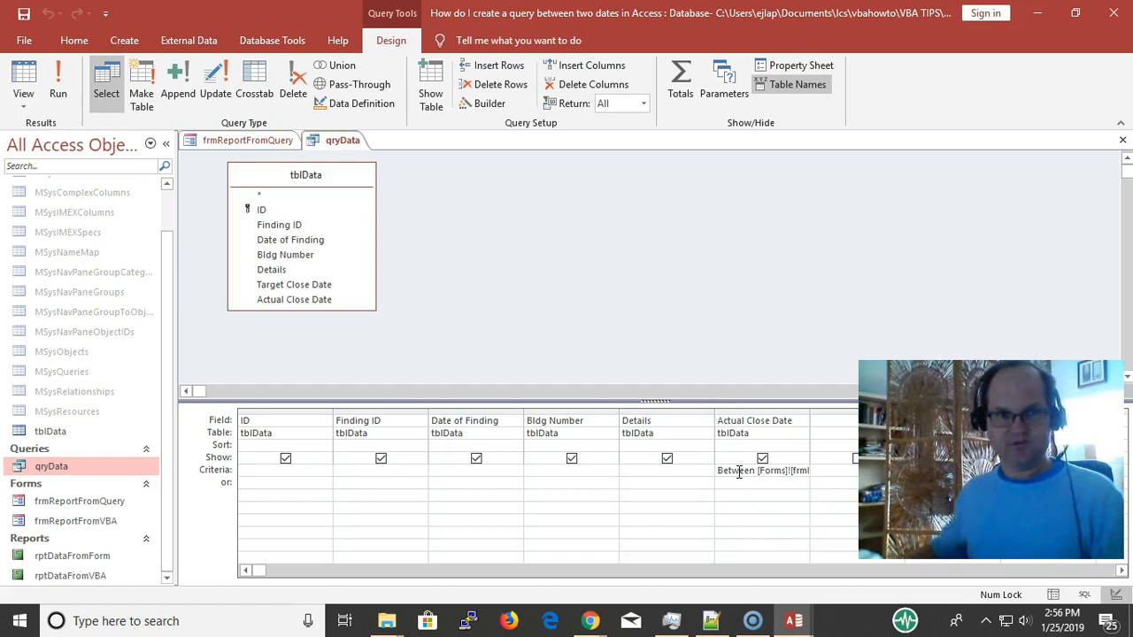
# Step: Examine the Actual Close Date criteria in the Zoom window at font size 16, highlighting its cboStartDate and cboEndDate references
pyautogui.hotkey('shift', 'F2')
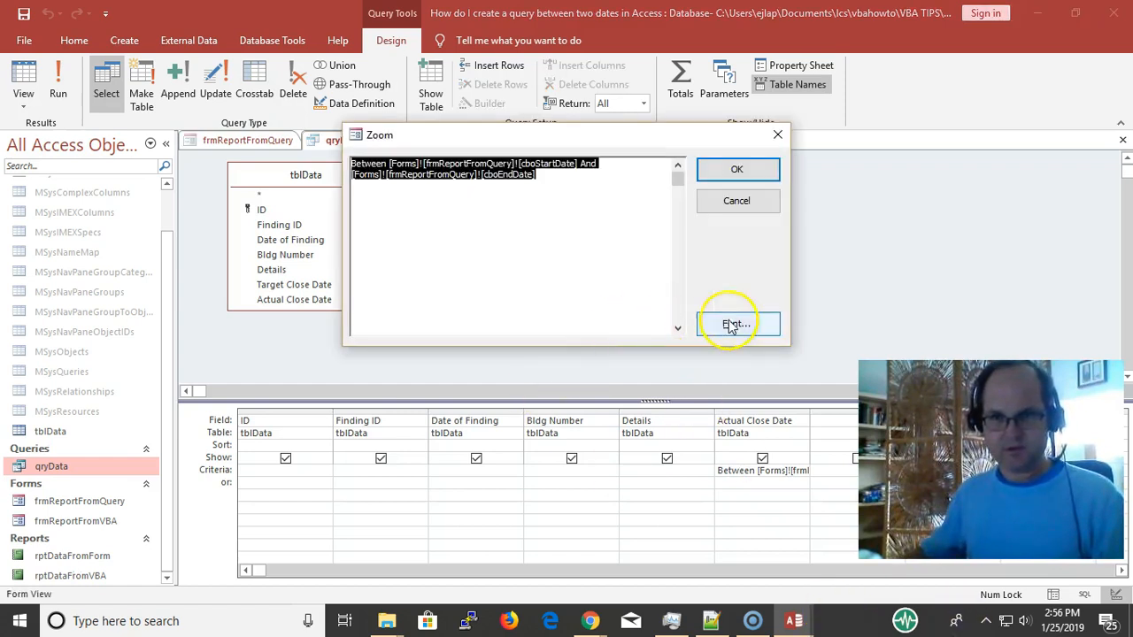
pyautogui.click(741, 322)
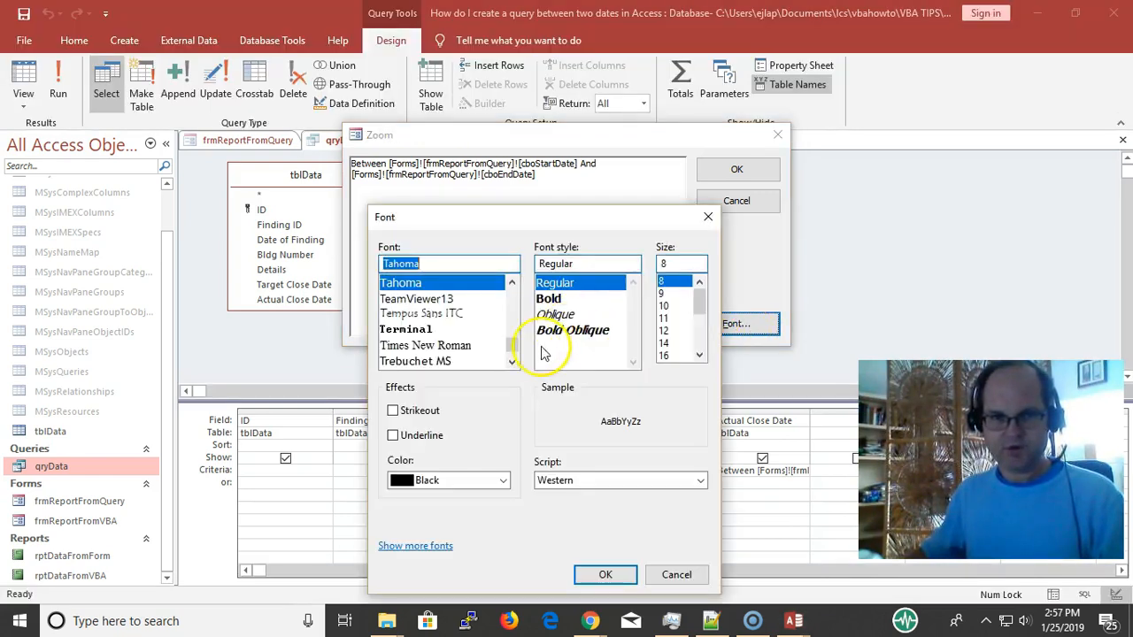
pyautogui.click(672, 355)
pyautogui.click(606, 575)
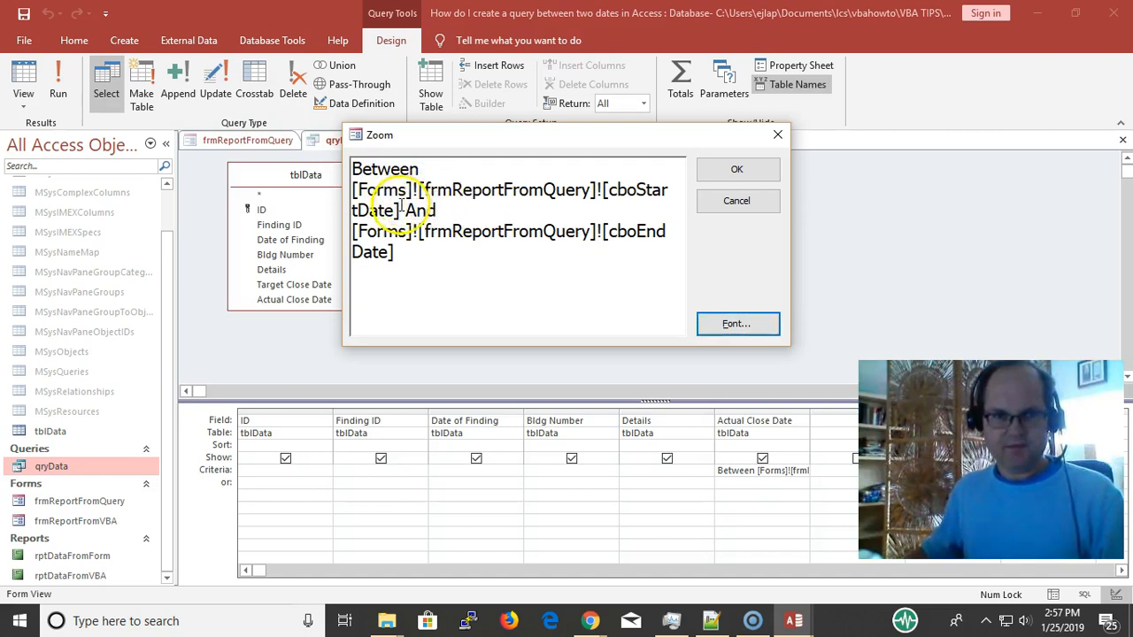
pyautogui.moveTo(399, 211); pyautogui.dragTo(351, 193)
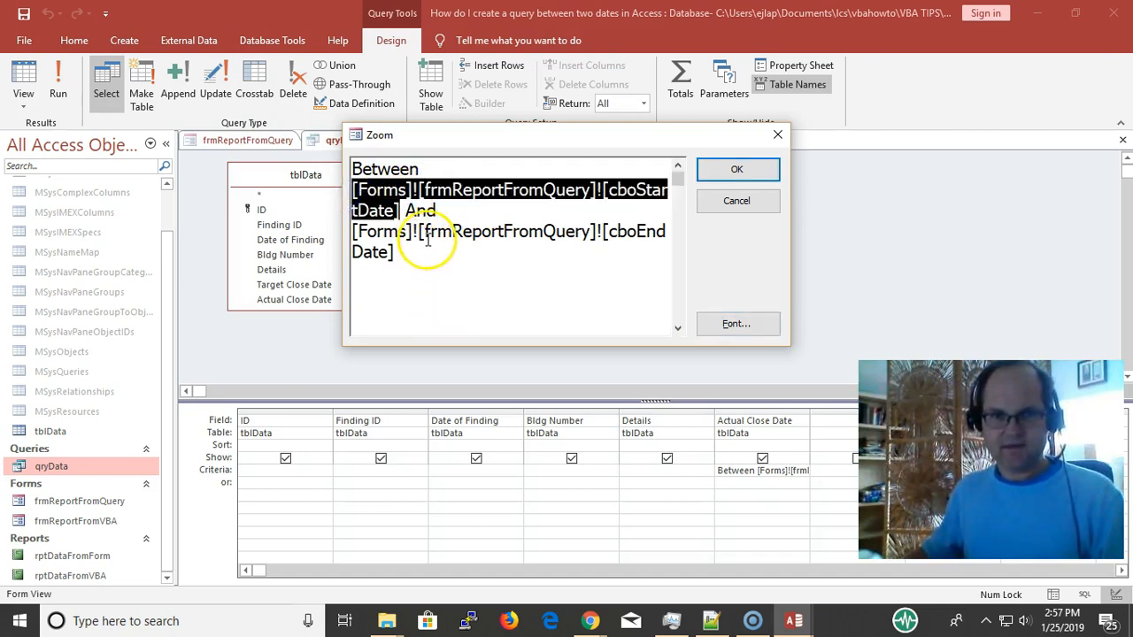
pyautogui.moveTo(395, 253); pyautogui.dragTo(351, 234)
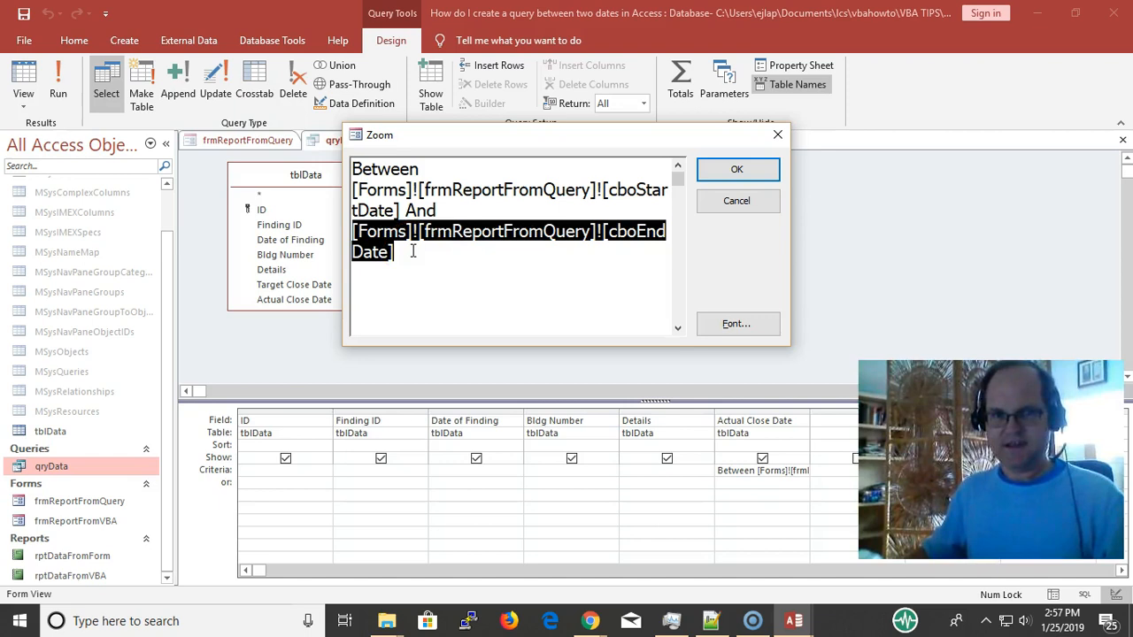
pyautogui.click(756, 205)
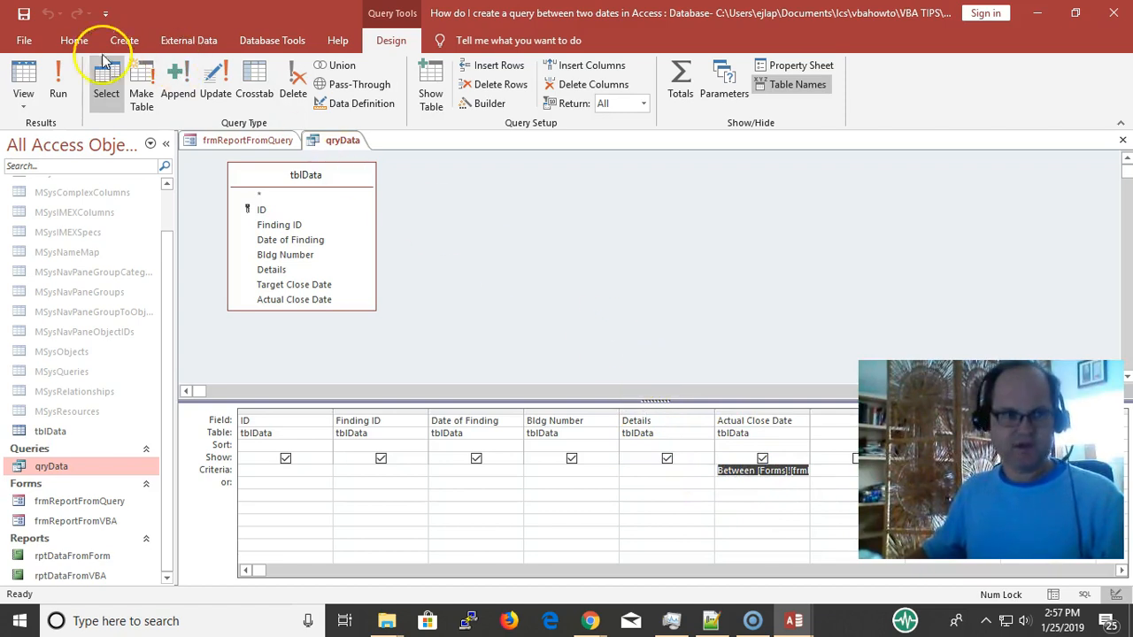
# Step: Run qryData and compare its close dates with the dates on frmReportFromQuery, closing both without saving the query's design
pyautogui.click(58, 87)
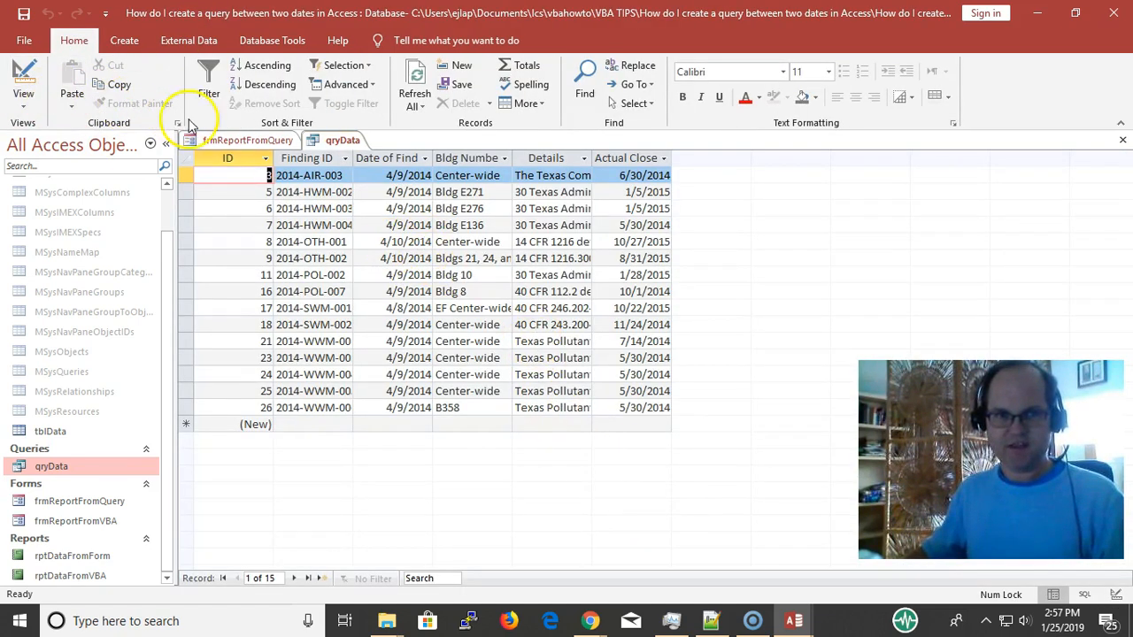
pyautogui.click(244, 140)
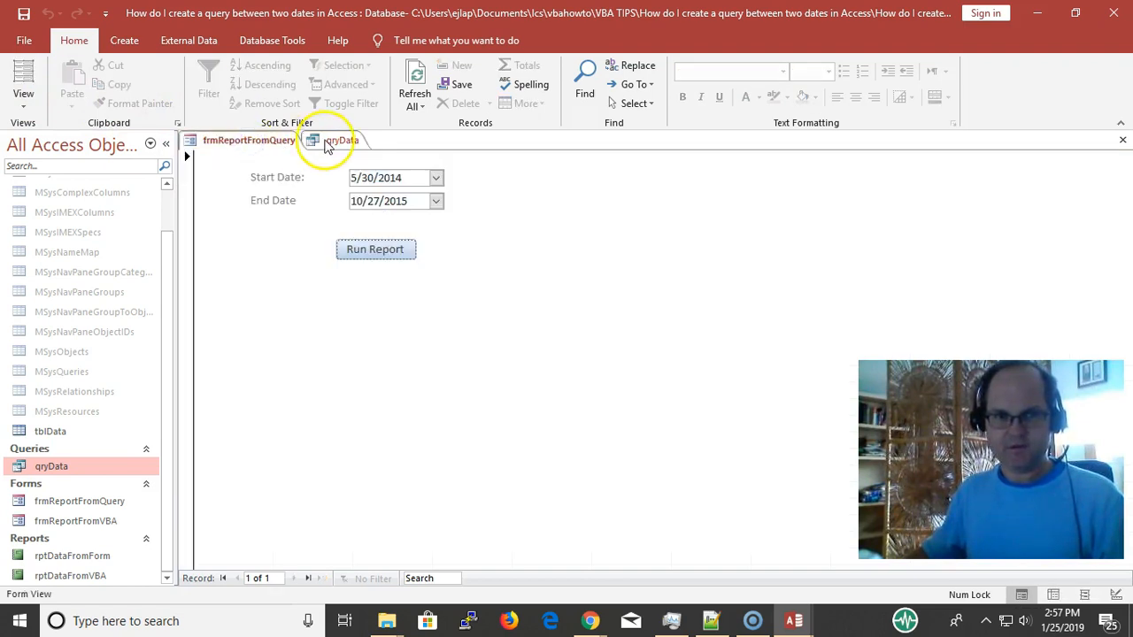
pyautogui.click(329, 141)
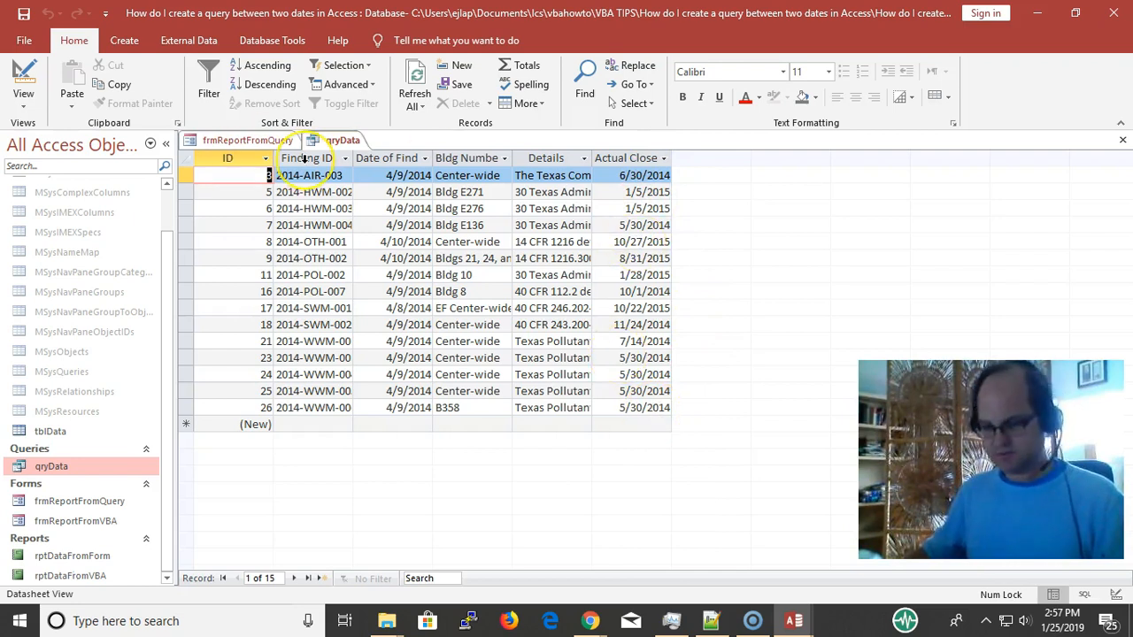
pyautogui.hotkey('ctrl', 'w')
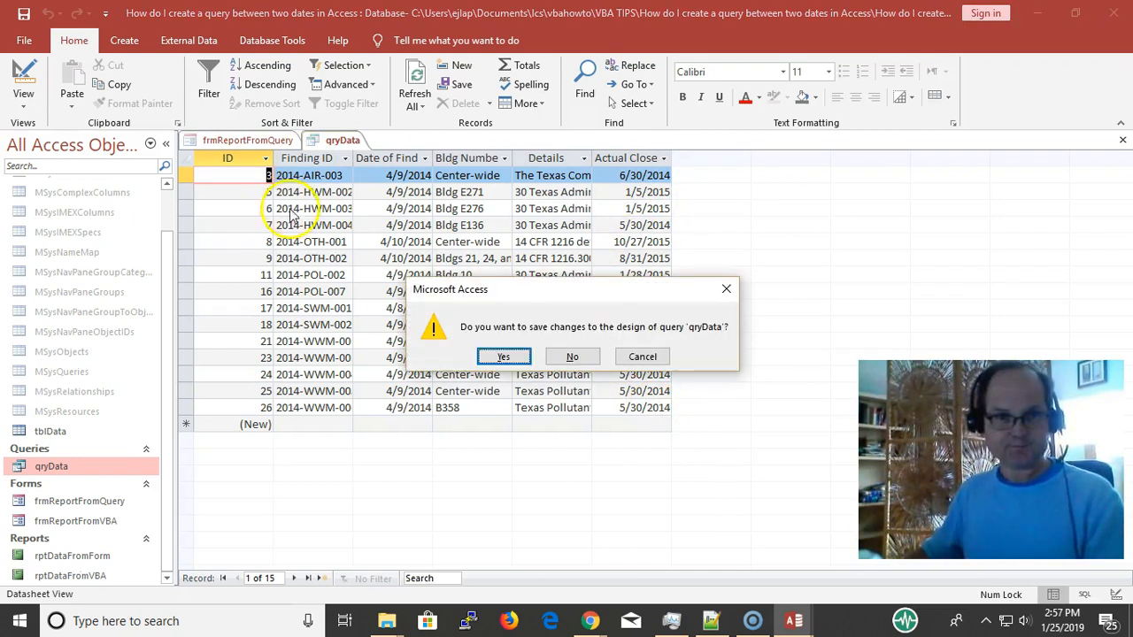
pyautogui.click(562, 357)
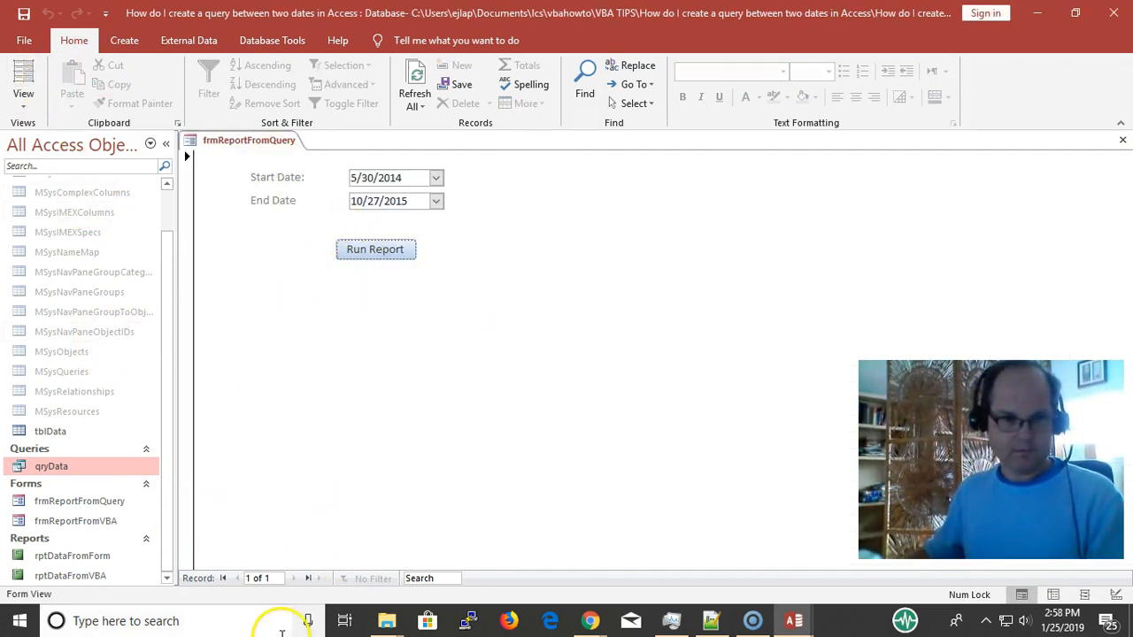
pyautogui.click(613, 337)
pyautogui.hotkey('ctrl', 'w')
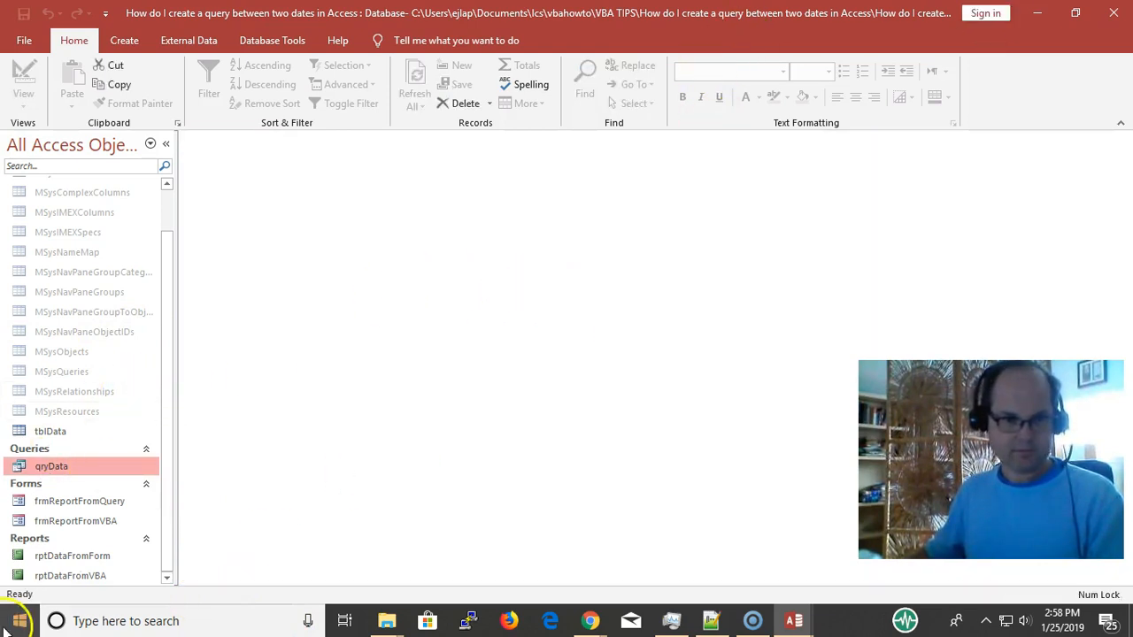
# Step: Open rptDataFromForm in Design View and enter the title expression in the report header
pyautogui.click(108, 554)
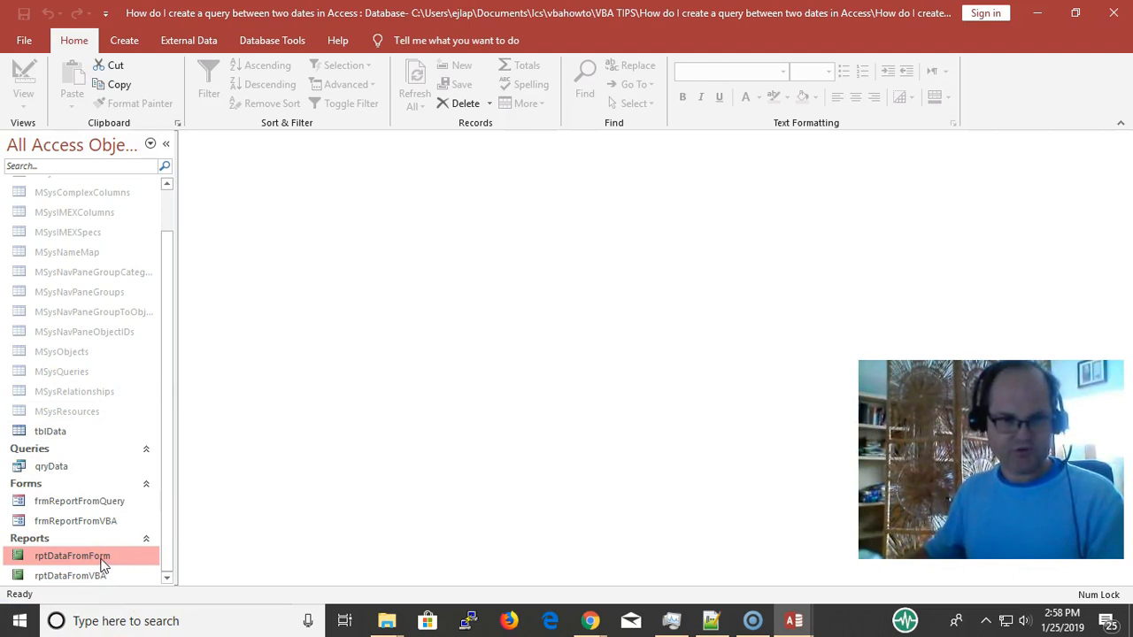
pyautogui.rightClick(102, 565)
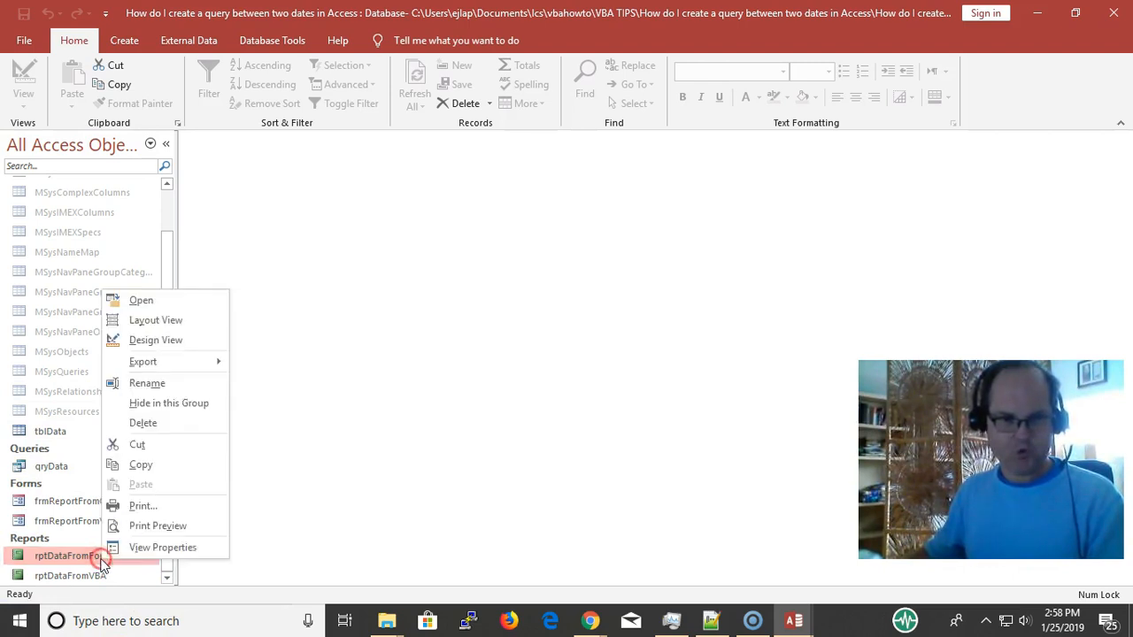
pyautogui.click(150, 344)
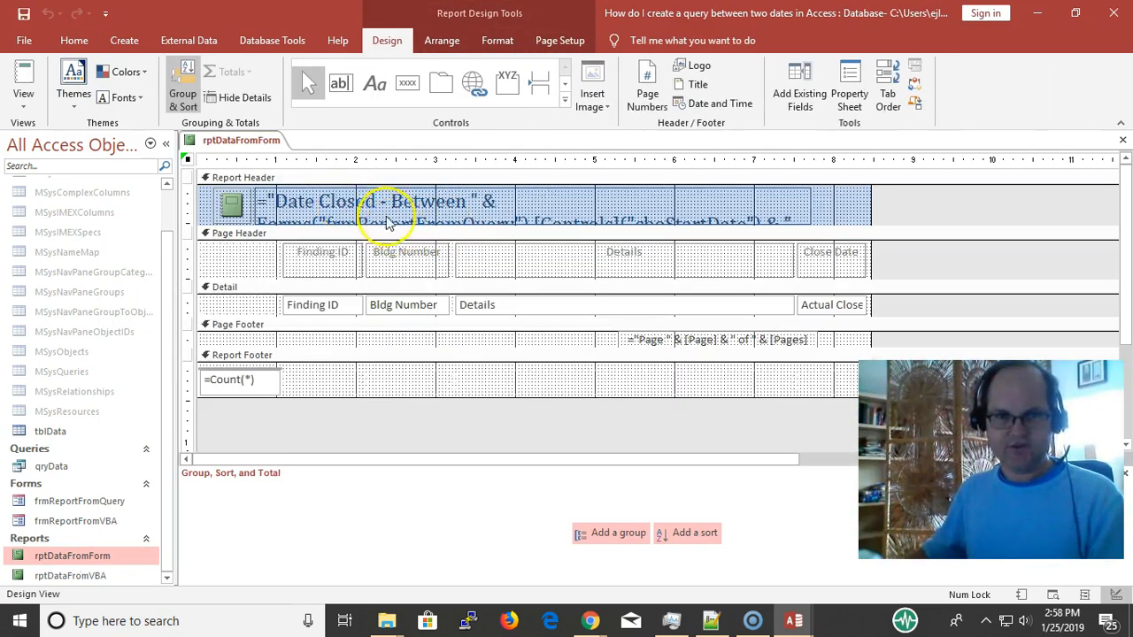
pyautogui.click(435, 208)
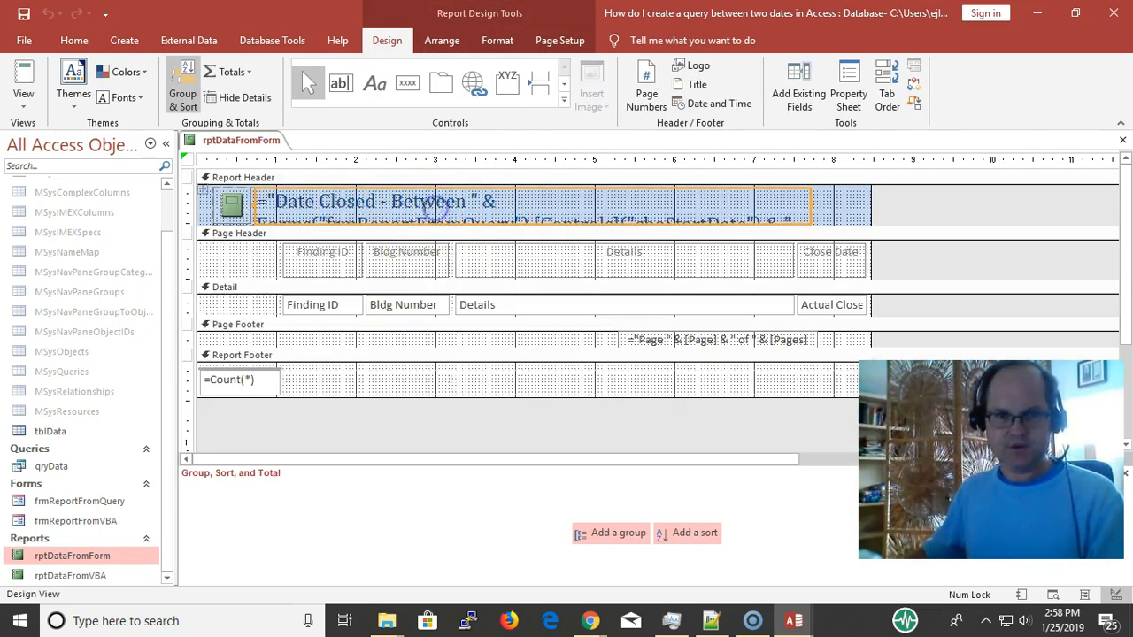
pyautogui.click(405, 203)
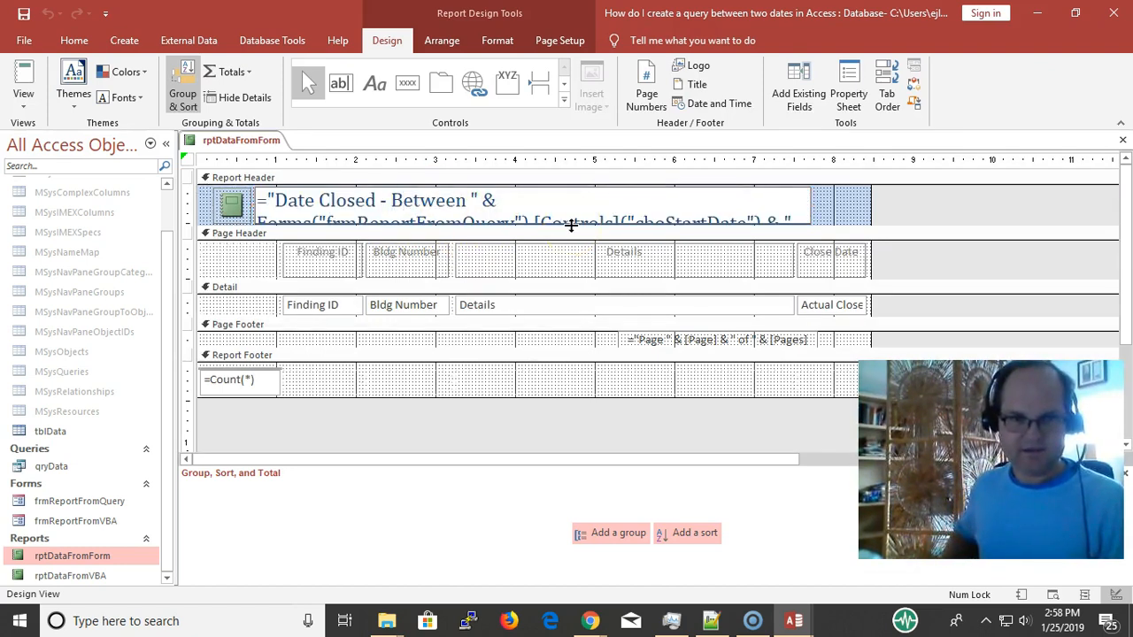
# Step: Read through the title expression's references to the start and end date controls on frmReportFromQuery, and close the report unchanged
pyautogui.press('Down')
pyautogui.press('Up')
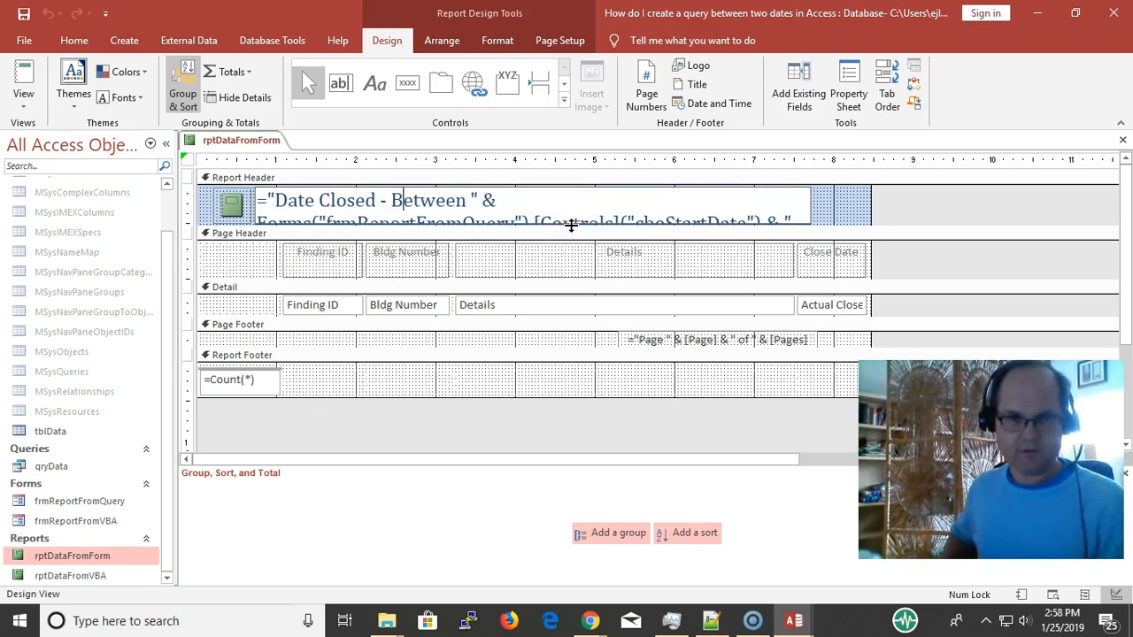
pyautogui.press('Down')
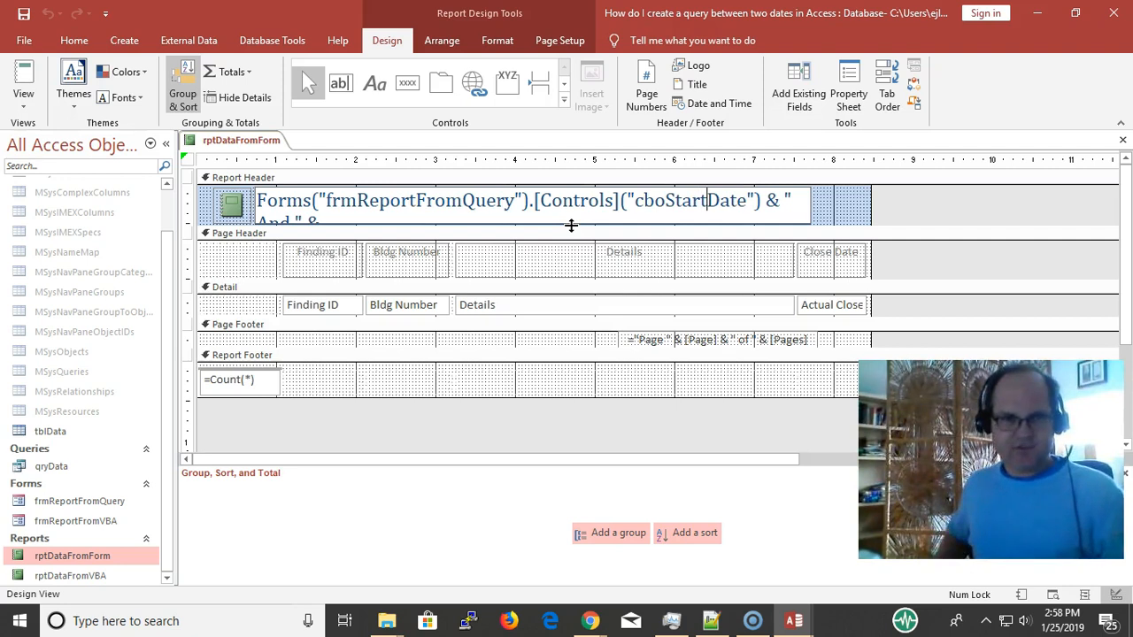
pyautogui.press('Down')
pyautogui.press('Down')
pyautogui.press('Up')
pyautogui.press('Up')
pyautogui.press('Down')
pyautogui.press('Down')
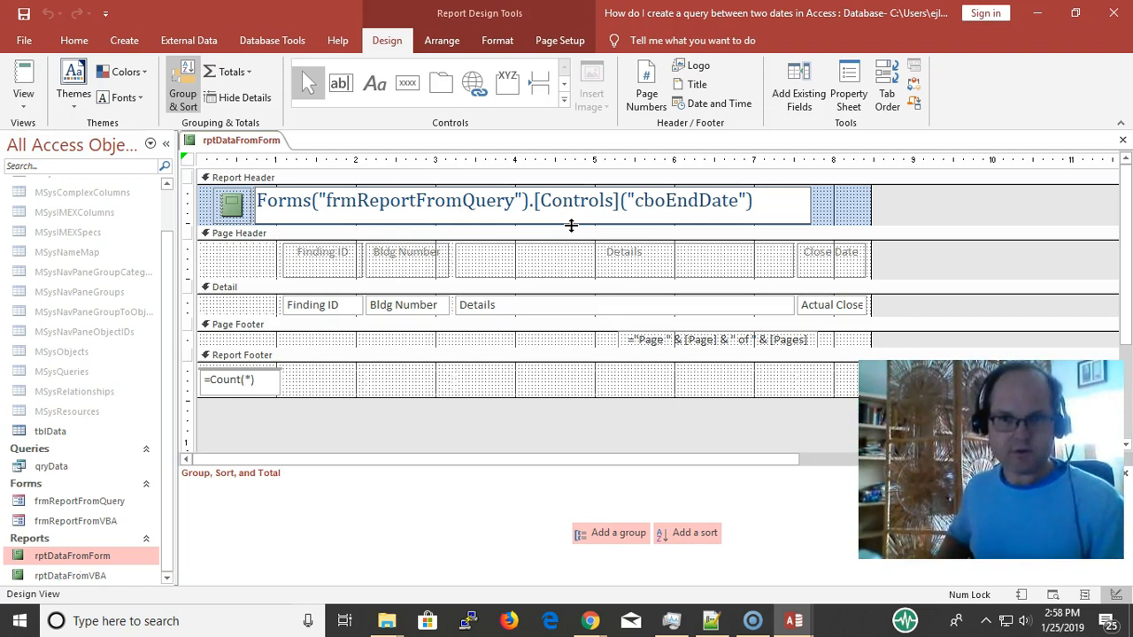
pyautogui.click(571, 226)
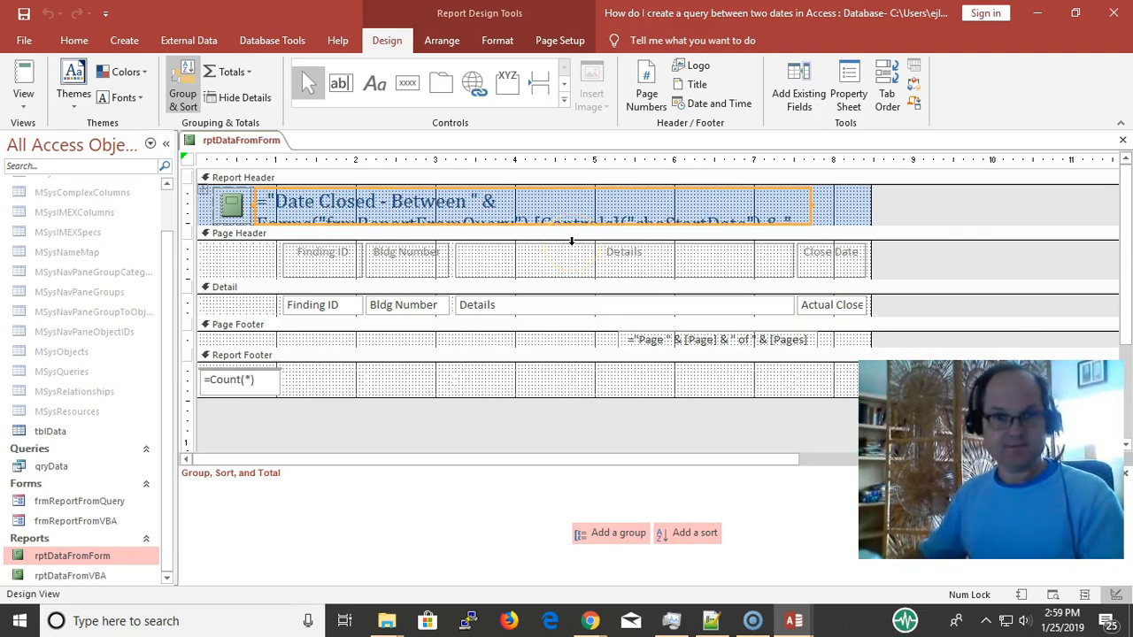
pyautogui.hotkey('ctrl', 'w')
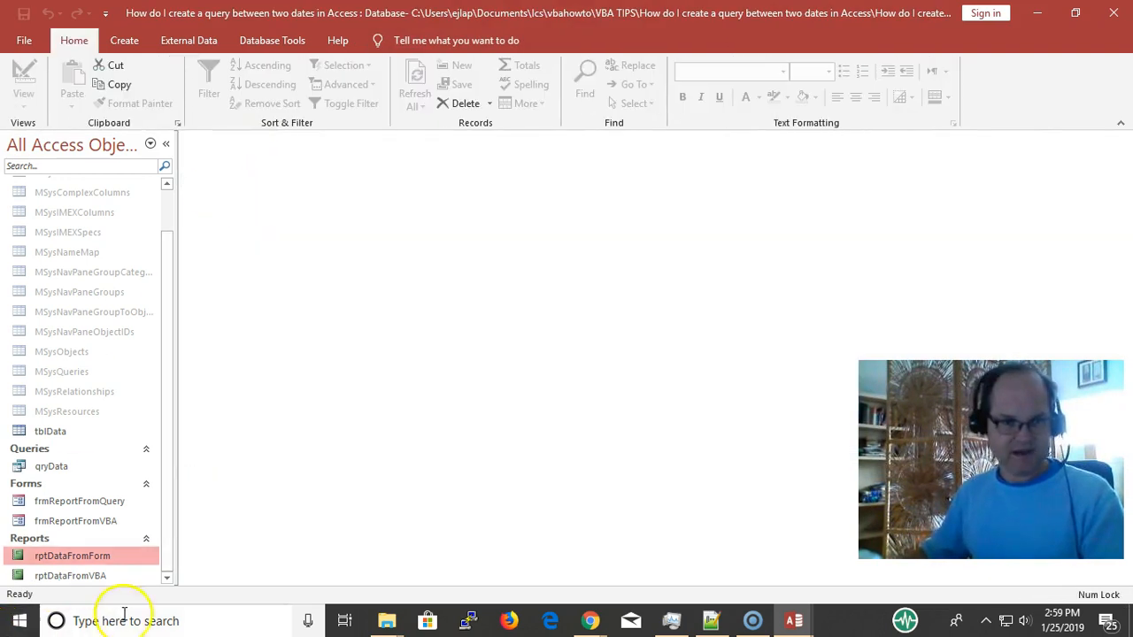
# Step: Open rptDataFromVBA in Design View, read its header title expression's references to frmReportFromVBA, and close it unchanged
pyautogui.click(103, 576)
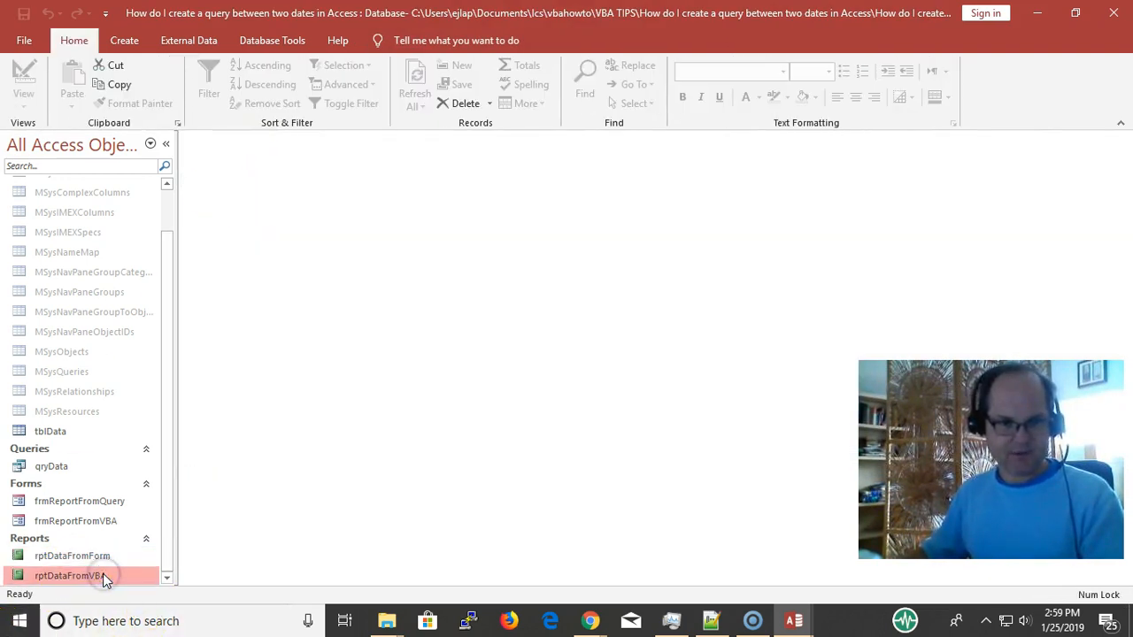
pyautogui.rightClick(104, 576)
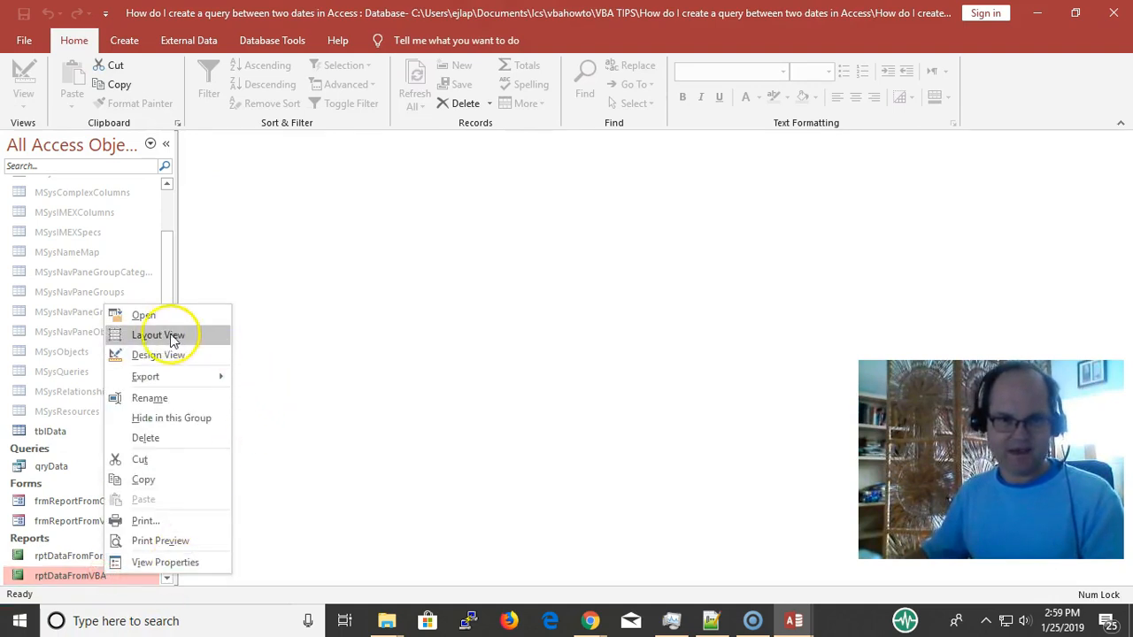
pyautogui.click(175, 361)
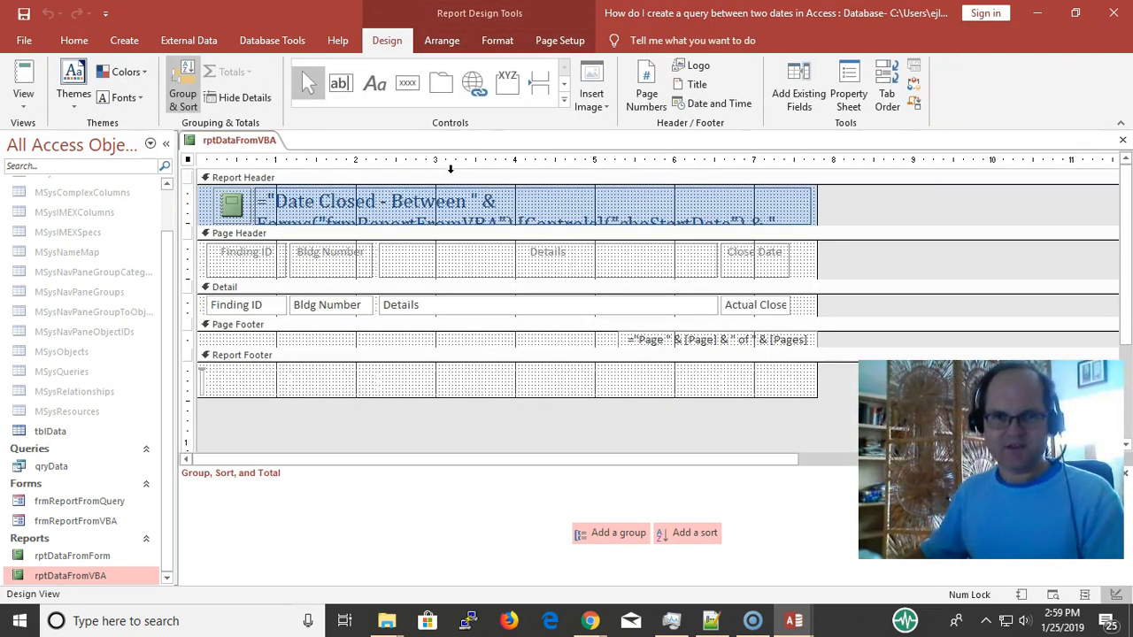
pyautogui.click(510, 202)
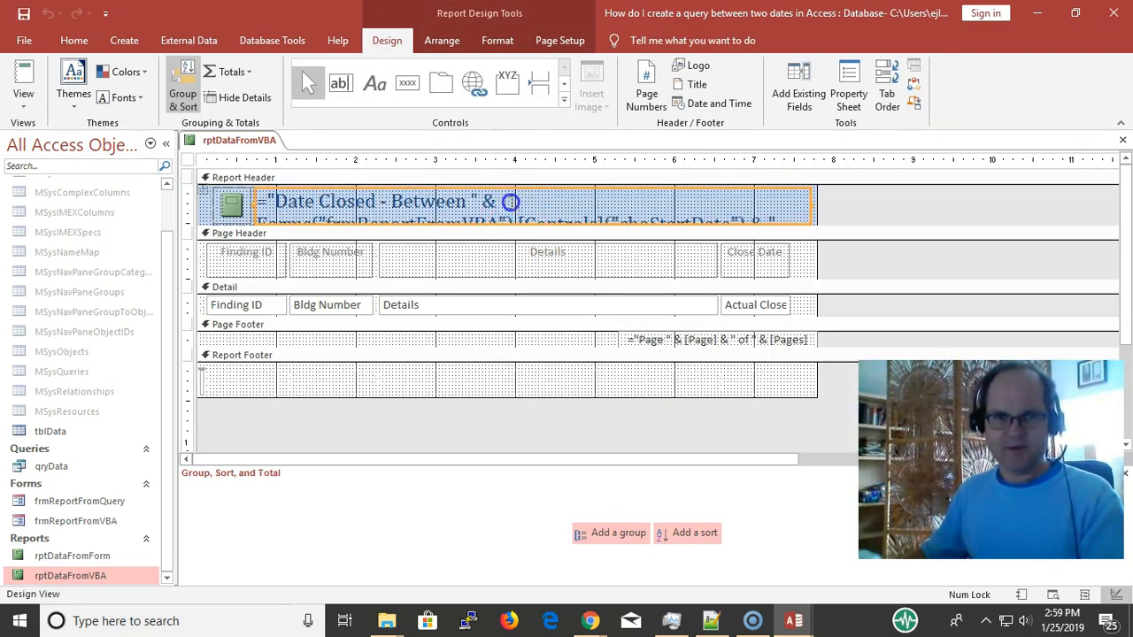
pyautogui.click(510, 202)
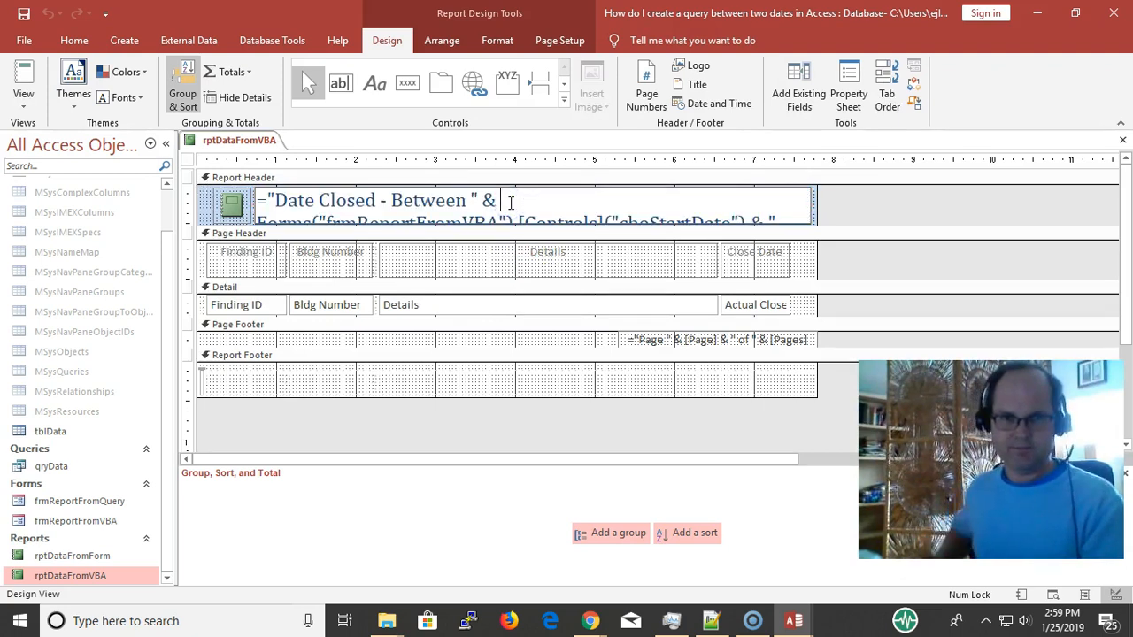
pyautogui.press('Down')
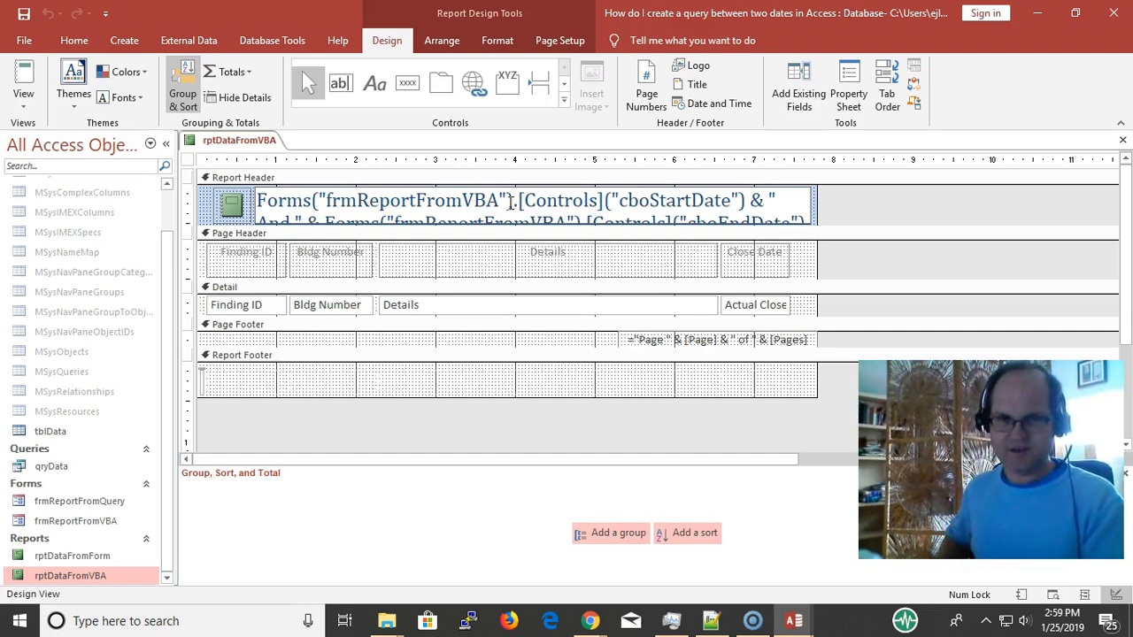
pyautogui.press('Down')
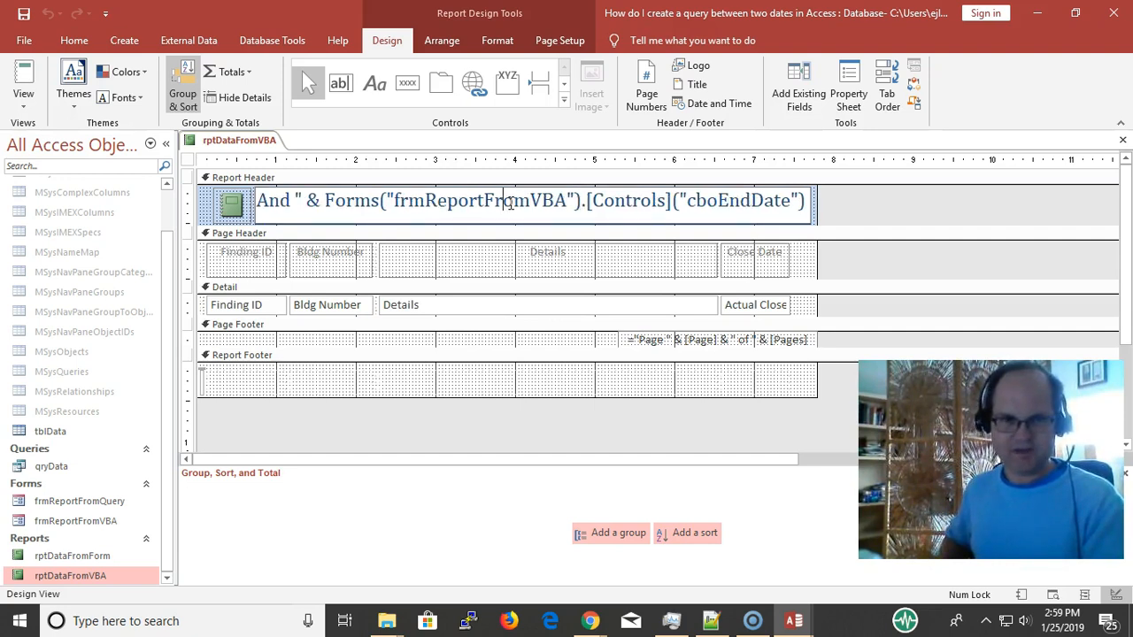
pyautogui.press('Escape')
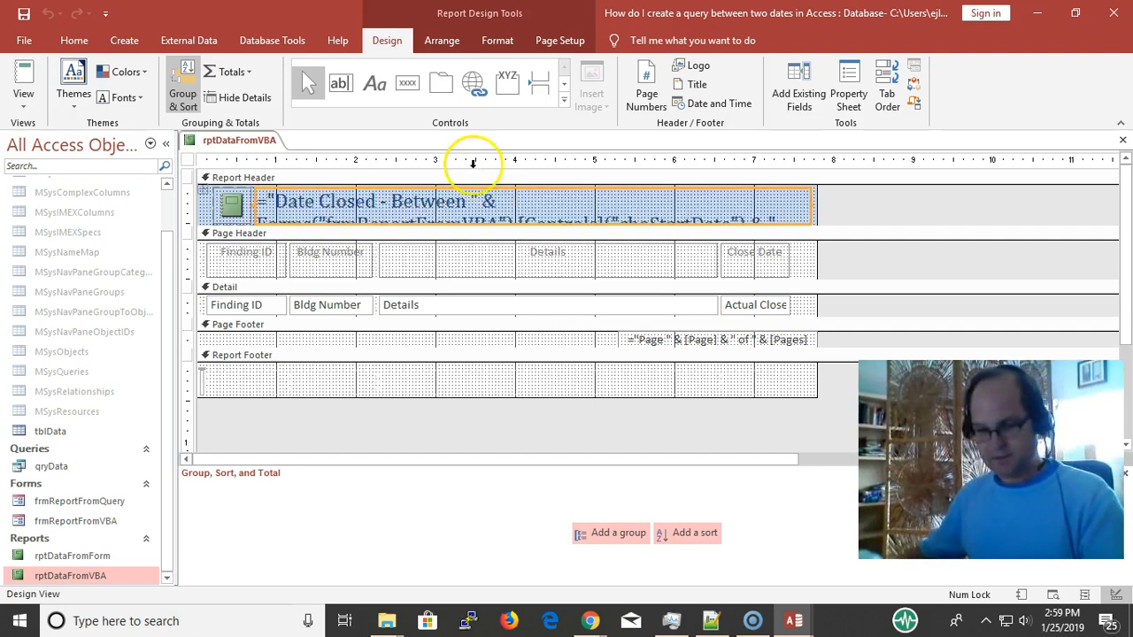
pyautogui.hotkey('ctrl', 'w')
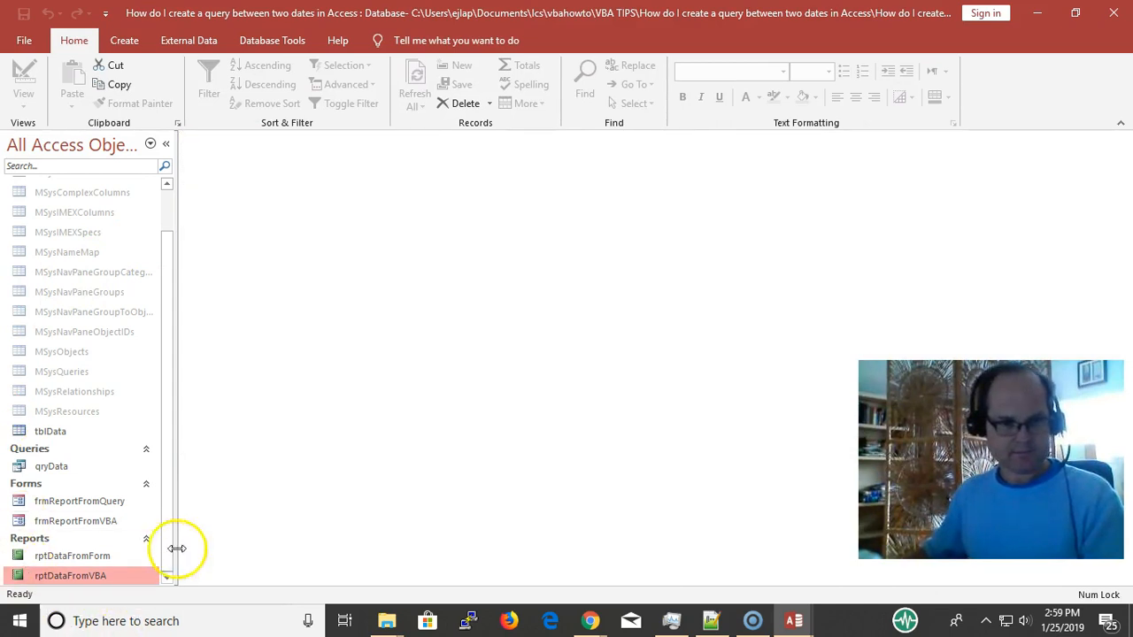
# Step: Open frmReportFromVBA and set its Start Date to 4/10/2014 and its End Date to 11/24/2014
pyautogui.click(113, 524)
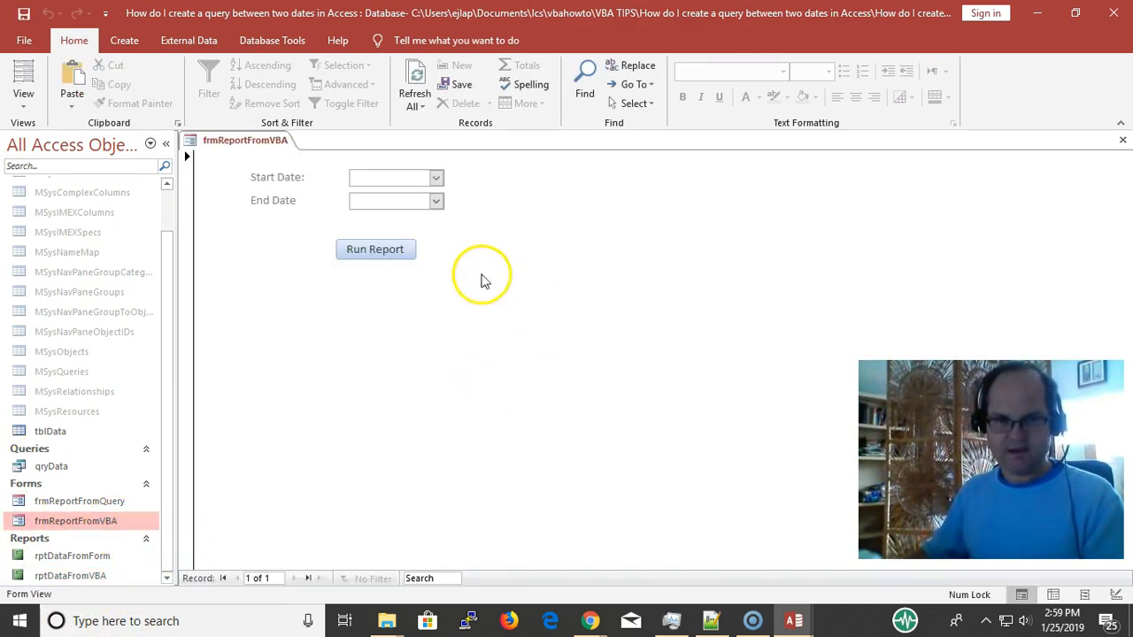
pyautogui.click(432, 179)
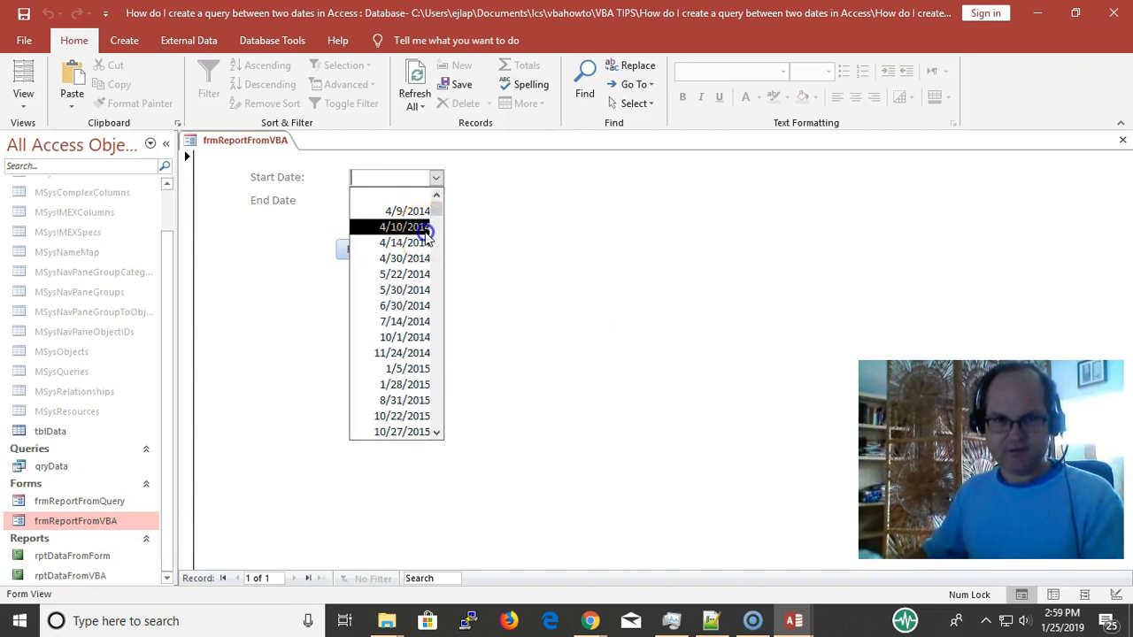
pyautogui.click(432, 227)
pyautogui.click(436, 203)
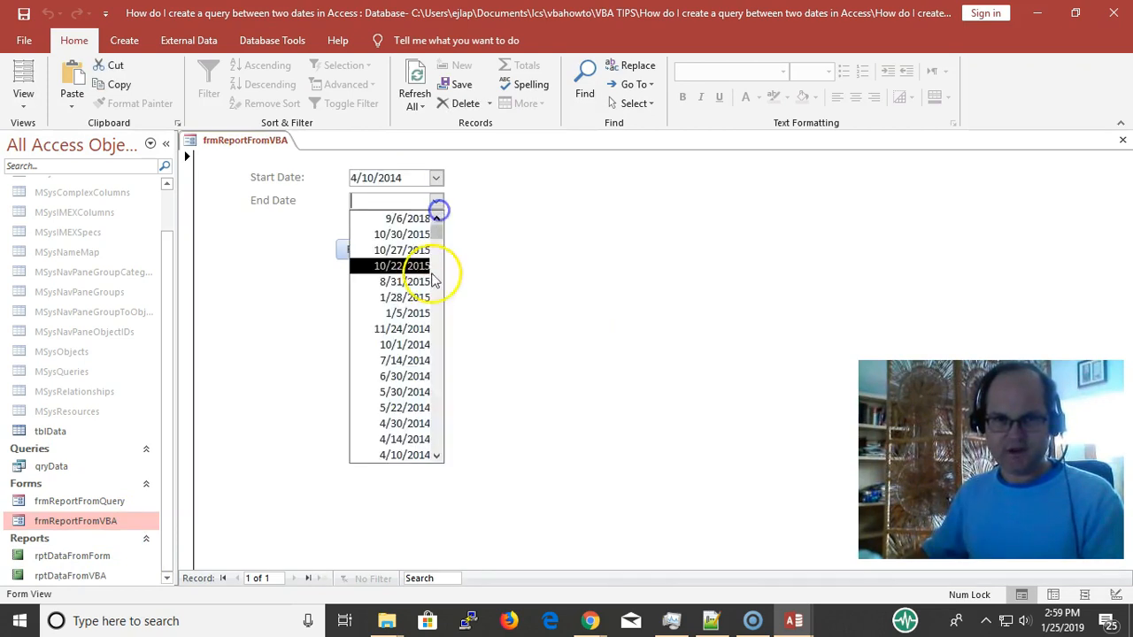
pyautogui.click(429, 331)
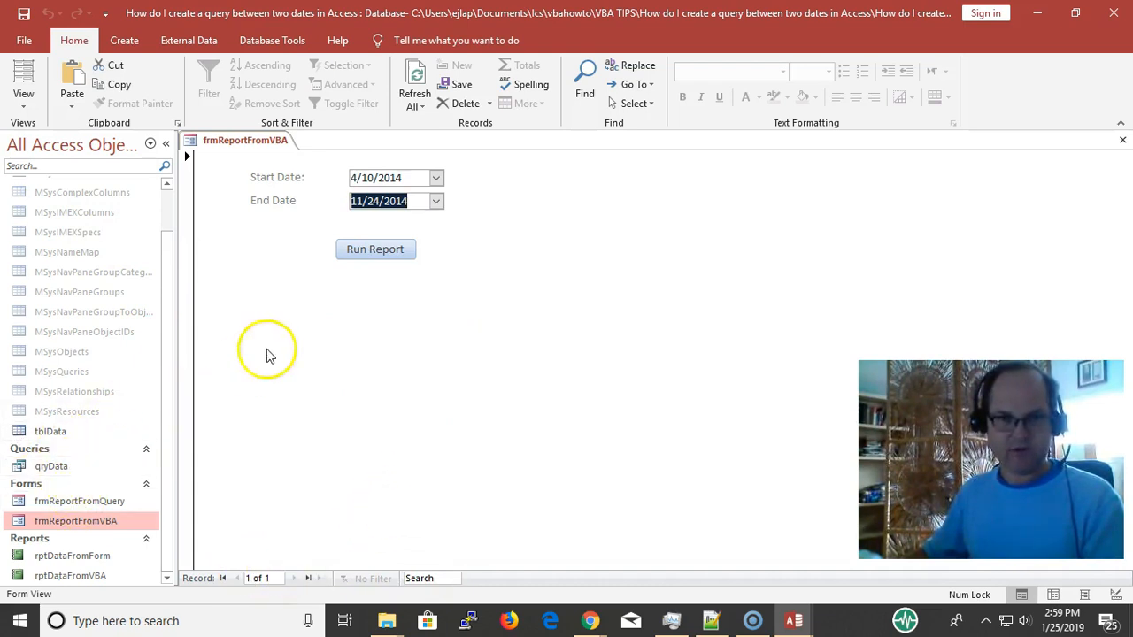
# Step: Run the report for the chosen dates from frmReportFromVBA, and bring up rptDataFromVBA's Report_Open code in the Visual Basic editor
pyautogui.click(379, 257)
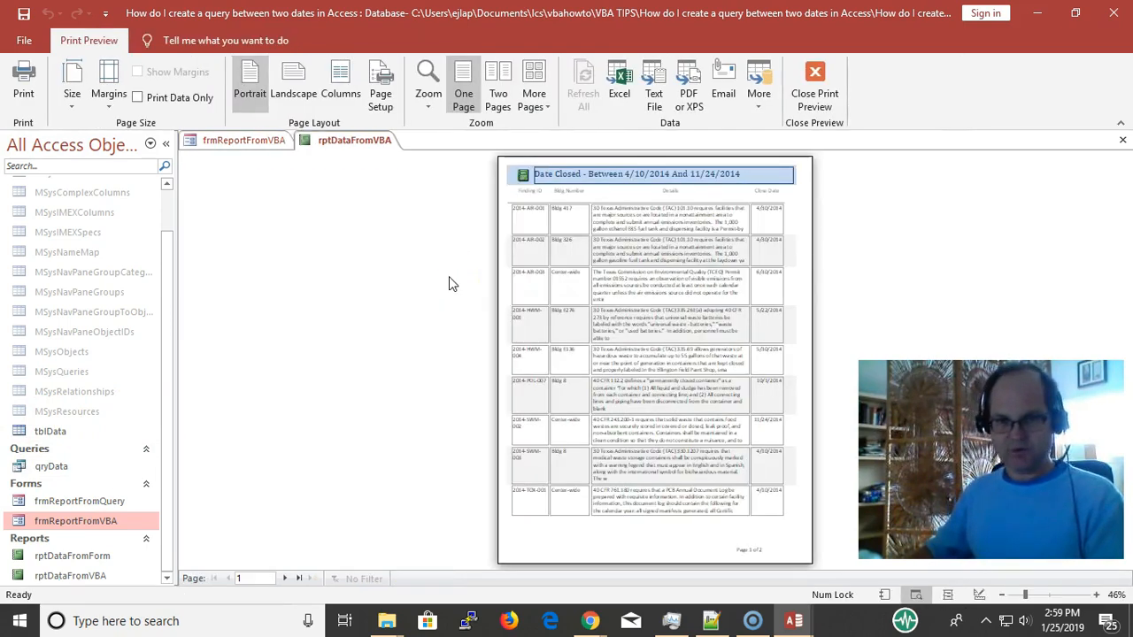
pyautogui.hotkey('alt', 'F11')
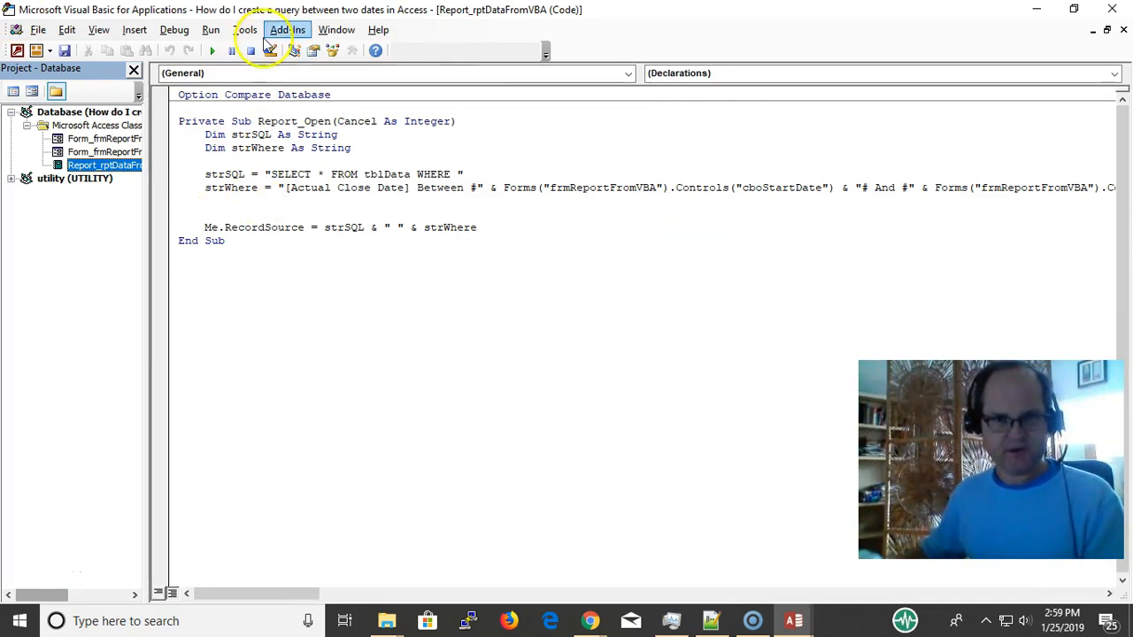
pyautogui.click(329, 196)
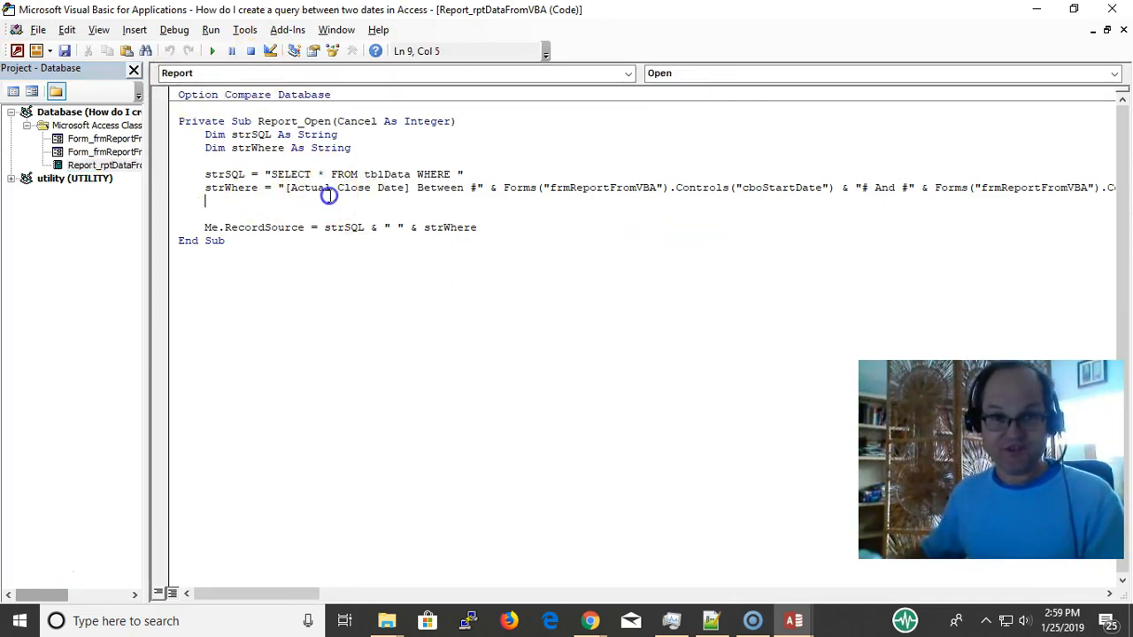
pyautogui.click(334, 190)
pyautogui.click(520, 202)
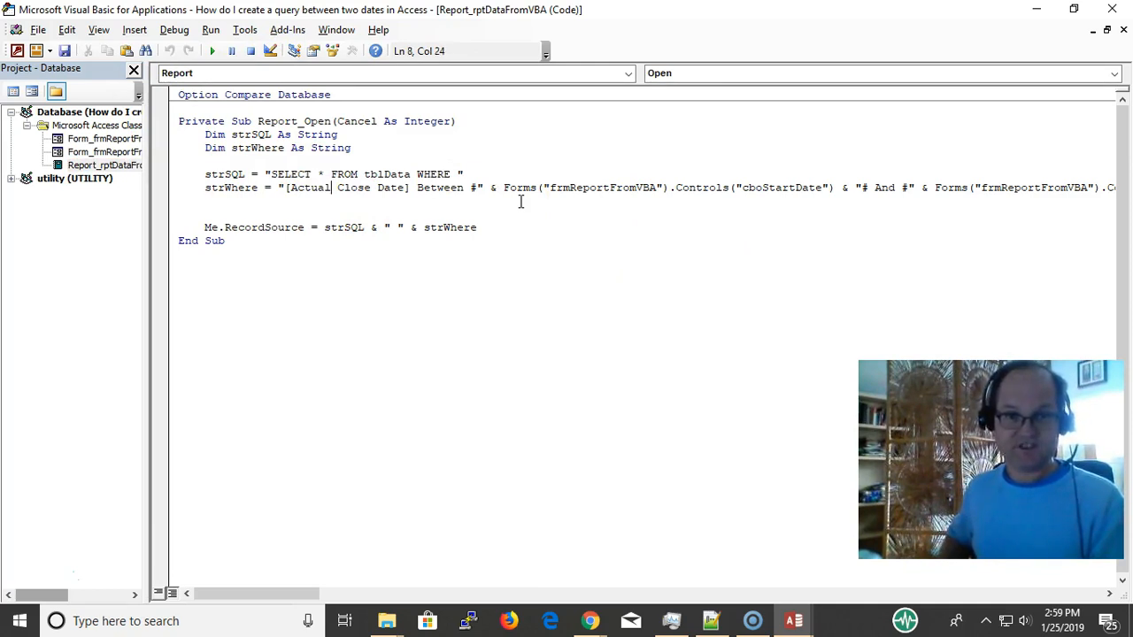
# Step: Read the strSQL SELECT statement on tblData and the Me.RecordSource line that joins strSQL with strWhere
pyautogui.press('Up')
pyautogui.press('Up')
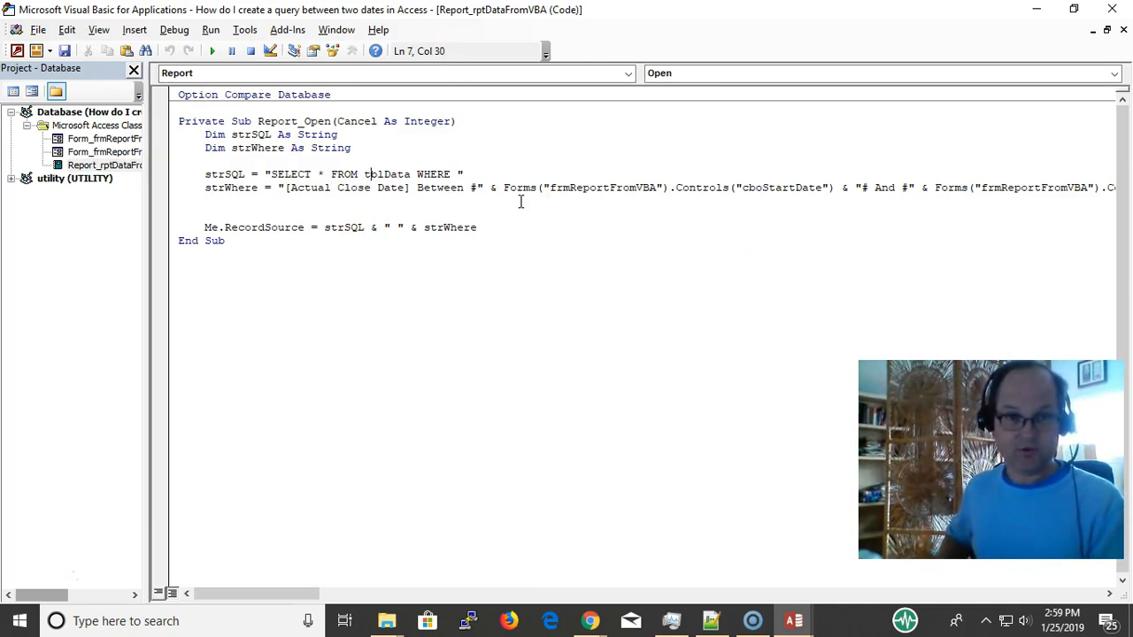
pyautogui.hotkey('ctrl', 'Right')
pyautogui.hotkey('ctrl', 'Right')
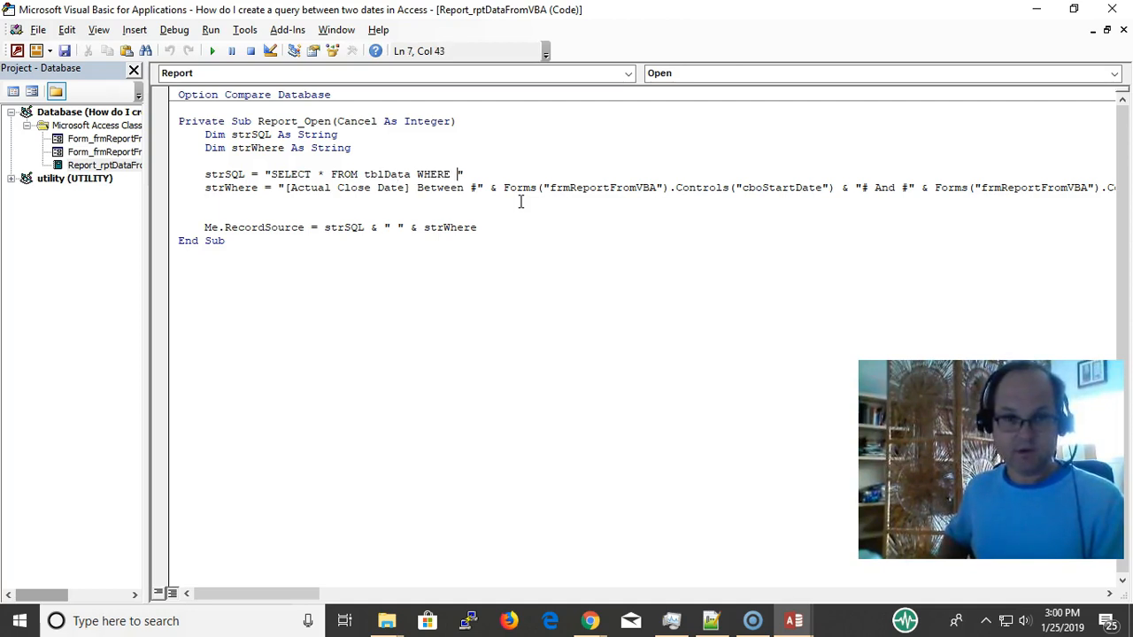
pyautogui.press('Down')
pyautogui.press('Down')
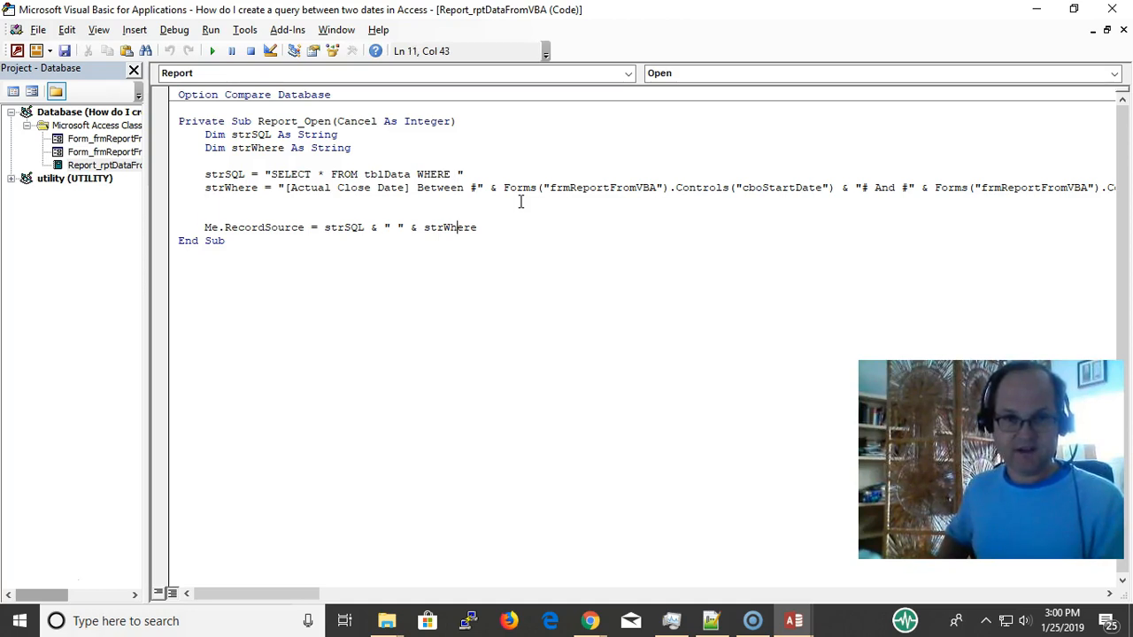
pyautogui.press('End')
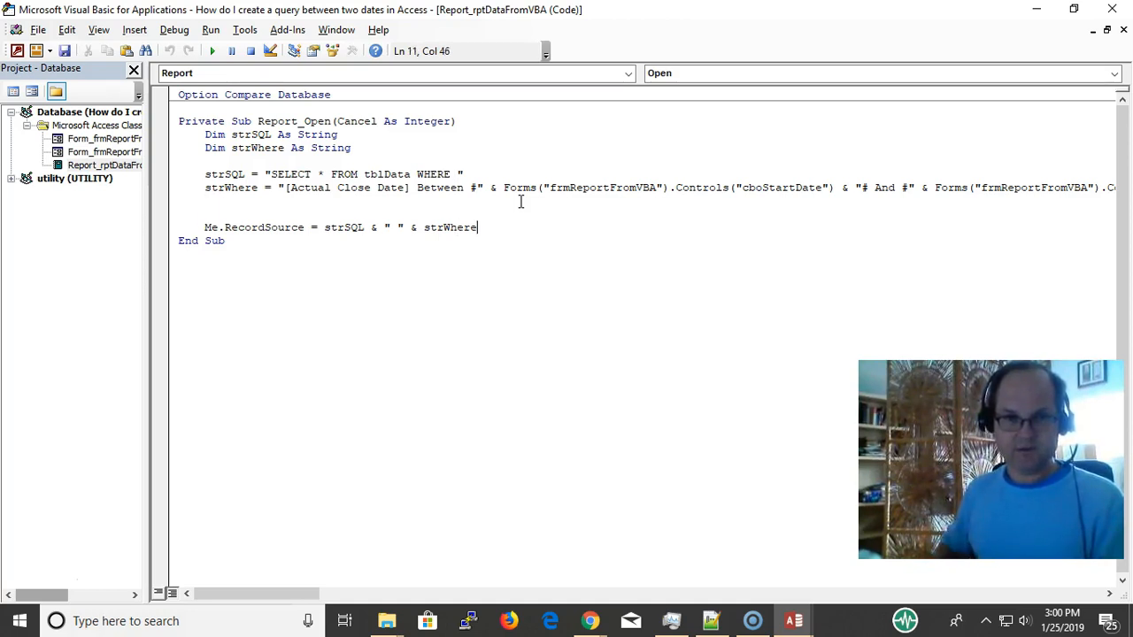
pyautogui.hotkey('shift', 'Home')
pyautogui.press('Up')
pyautogui.press('Up')
pyautogui.press('Up')
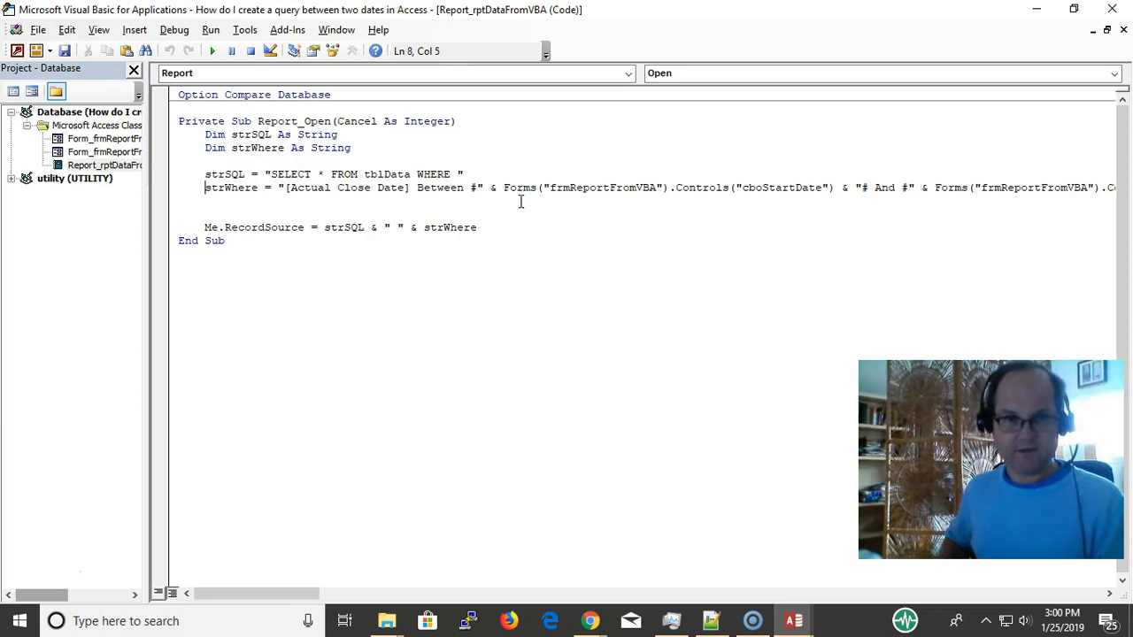
# Step: Read through the strWhere line's Between criteria and its references to the frmReportFromVBA date controls, ending at the Me.RecordSource line
pyautogui.press('Right')
pyautogui.press('Right')
pyautogui.press('Right')
pyautogui.press('Right')
pyautogui.press('Right')
pyautogui.press('Right')
pyautogui.press('Right')
pyautogui.press('Right')
pyautogui.press('Right')
pyautogui.press('Right')
pyautogui.press('Right')
pyautogui.press('Right')
pyautogui.press('Right')
pyautogui.press('Right')
pyautogui.press('Right')
pyautogui.press('Right')
pyautogui.press('Right')
pyautogui.press('Right')
pyautogui.press('Right')
pyautogui.press('Right')
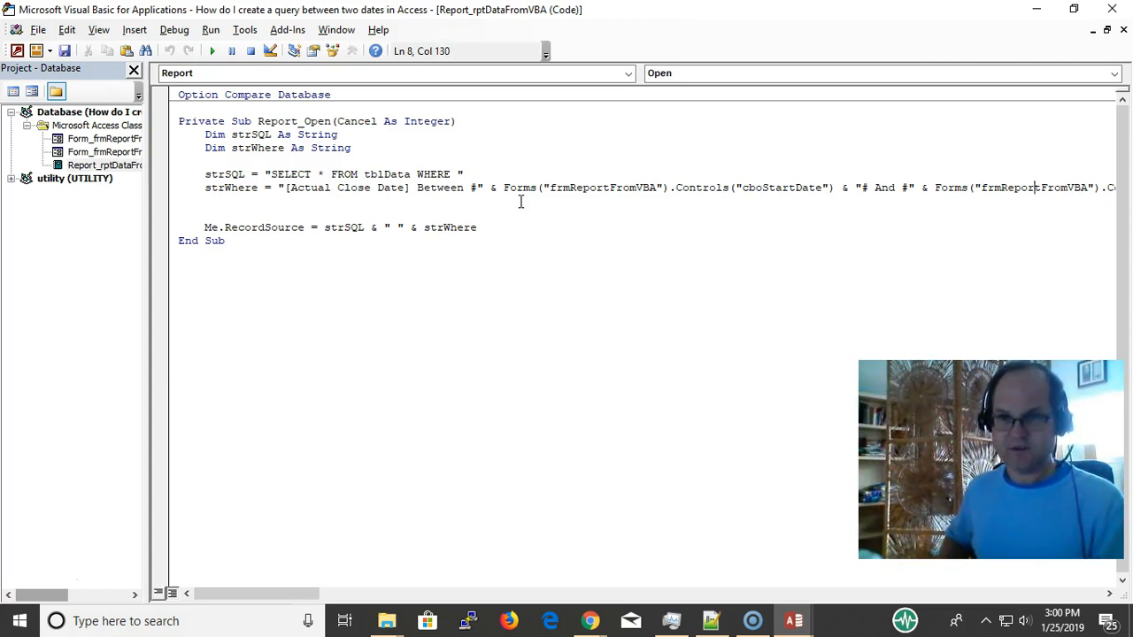
pyautogui.press('Right')
pyautogui.press('Right')
pyautogui.press('Right')
pyautogui.press('Right')
pyautogui.press('Right')
pyautogui.press('Right')
pyautogui.press('Right')
pyautogui.press('Right')
pyautogui.press('Right')
pyautogui.press('Right')
pyautogui.press('Right')
pyautogui.press('Right')
pyautogui.press('Right')
pyautogui.press('Right')
pyautogui.press('Right')
pyautogui.press('Right')
pyautogui.press('Home')
pyautogui.press('Down')
pyautogui.press('Down')
pyautogui.press('Down')
pyautogui.press('End')
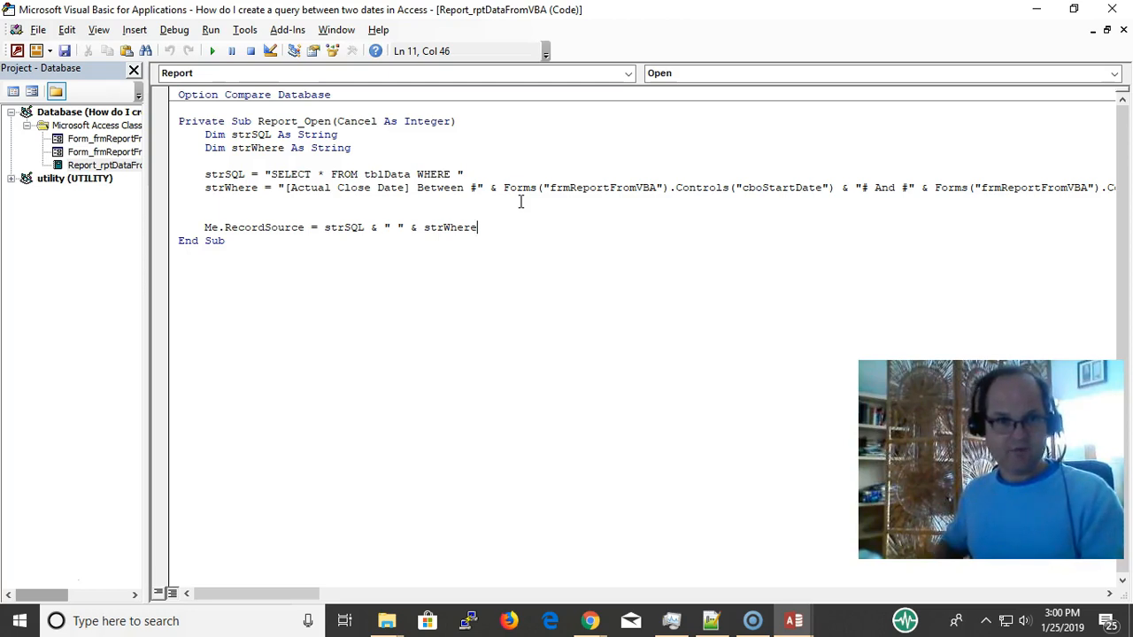
# Step: Examine the btnRunReport_Click code of frmReportFromVBA and frmReportFromQuery, including the report name and acViewPreview arguments of DoCmd.OpenReport
pyautogui.doubleClick(115, 152)
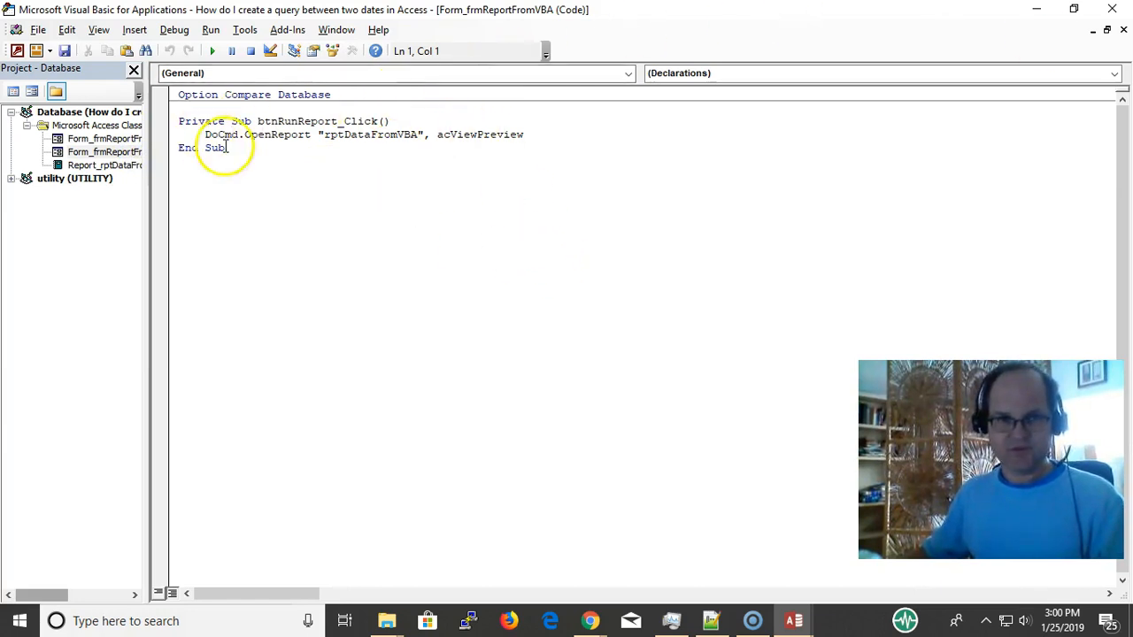
pyautogui.doubleClick(131, 139)
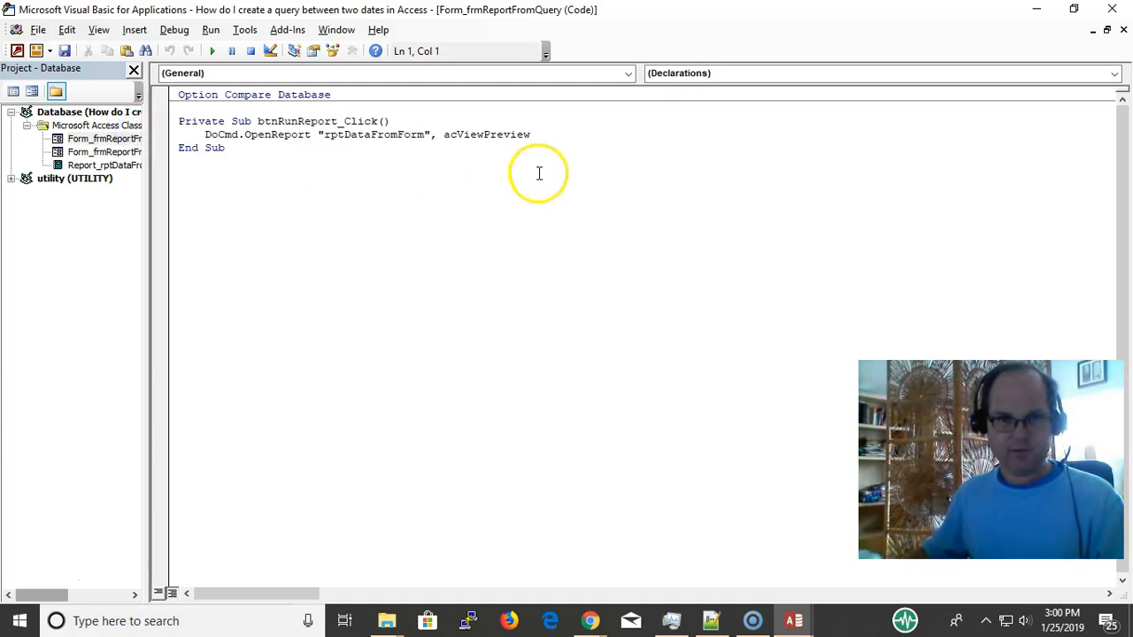
pyautogui.moveTo(537, 136); pyautogui.dragTo(505, 128)
pyautogui.doubleClick(469, 135)
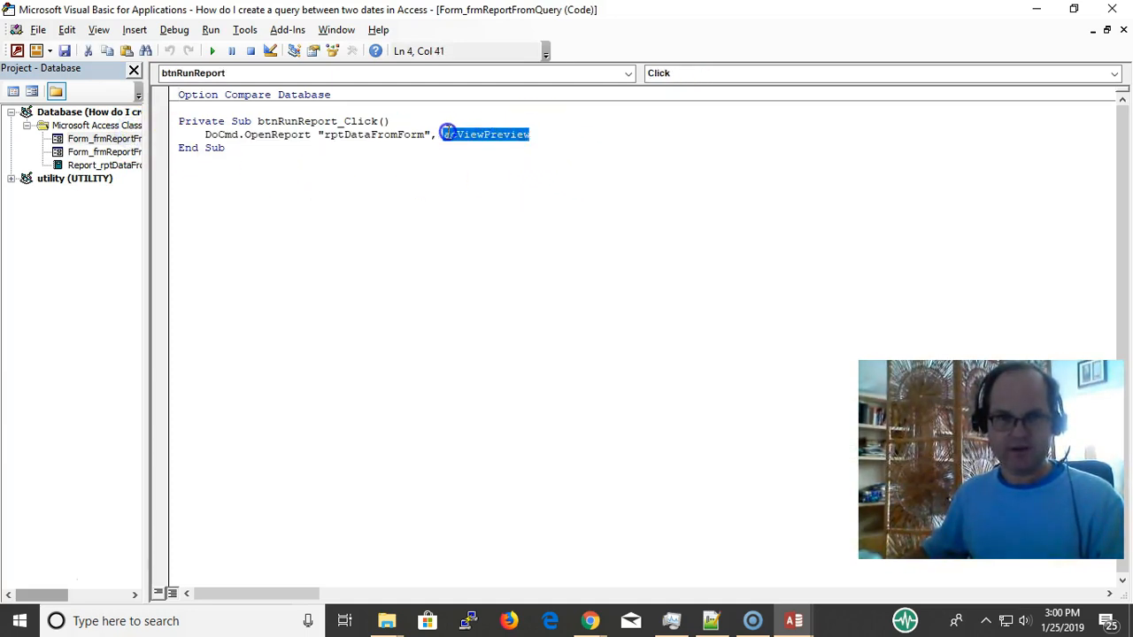
pyautogui.click(574, 169)
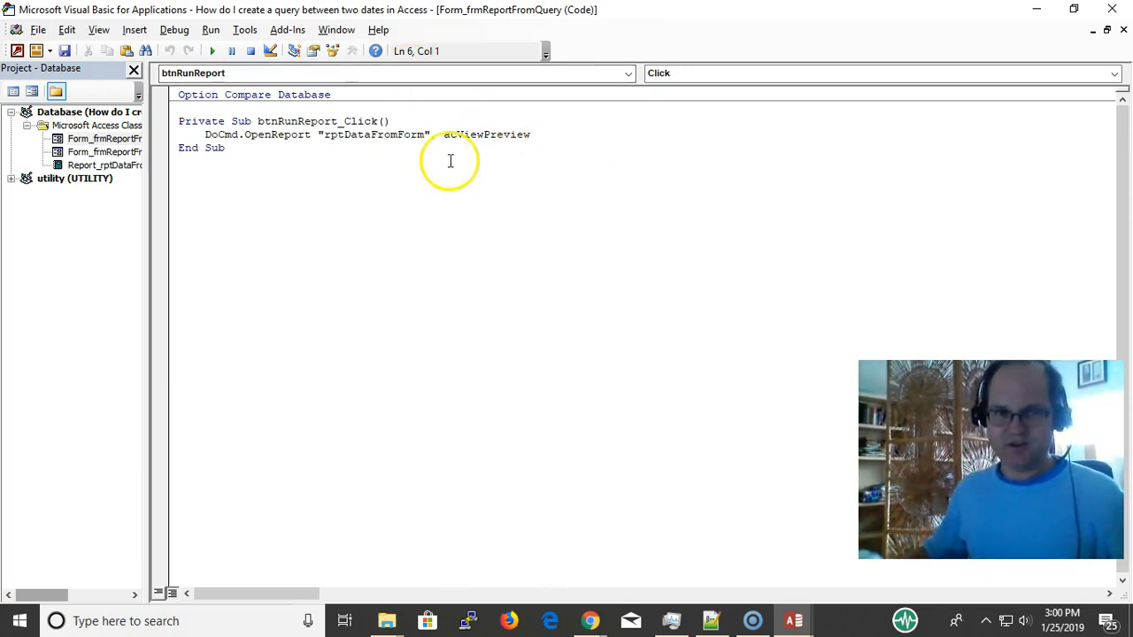
pyautogui.click(427, 136)
pyautogui.moveTo(444, 134); pyautogui.dragTo(316, 130)
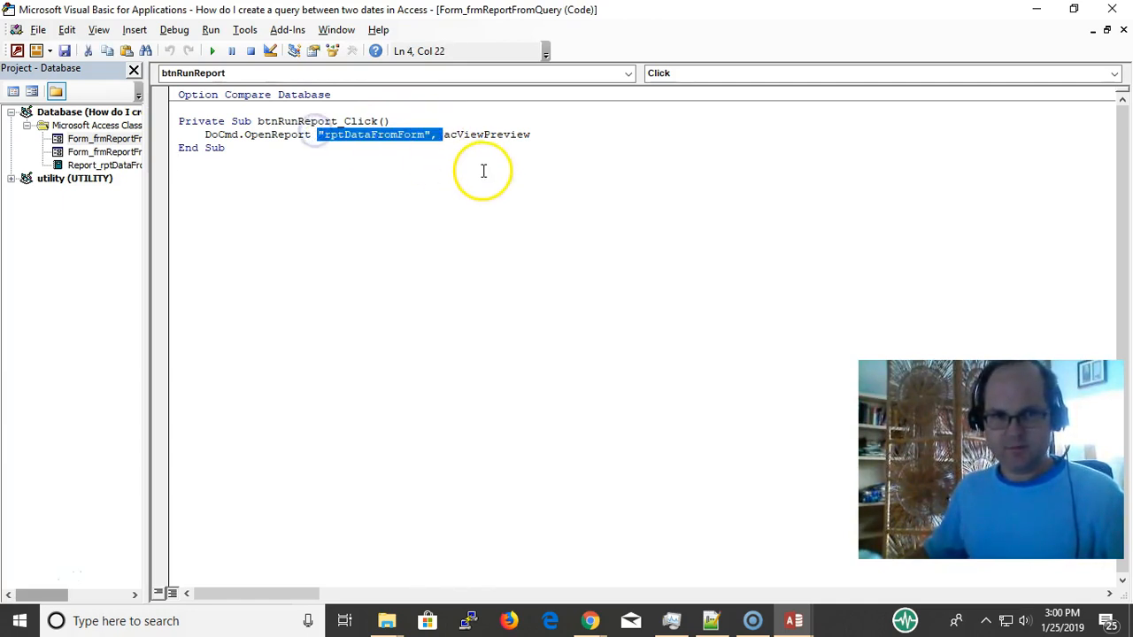
pyautogui.doubleClick(465, 135)
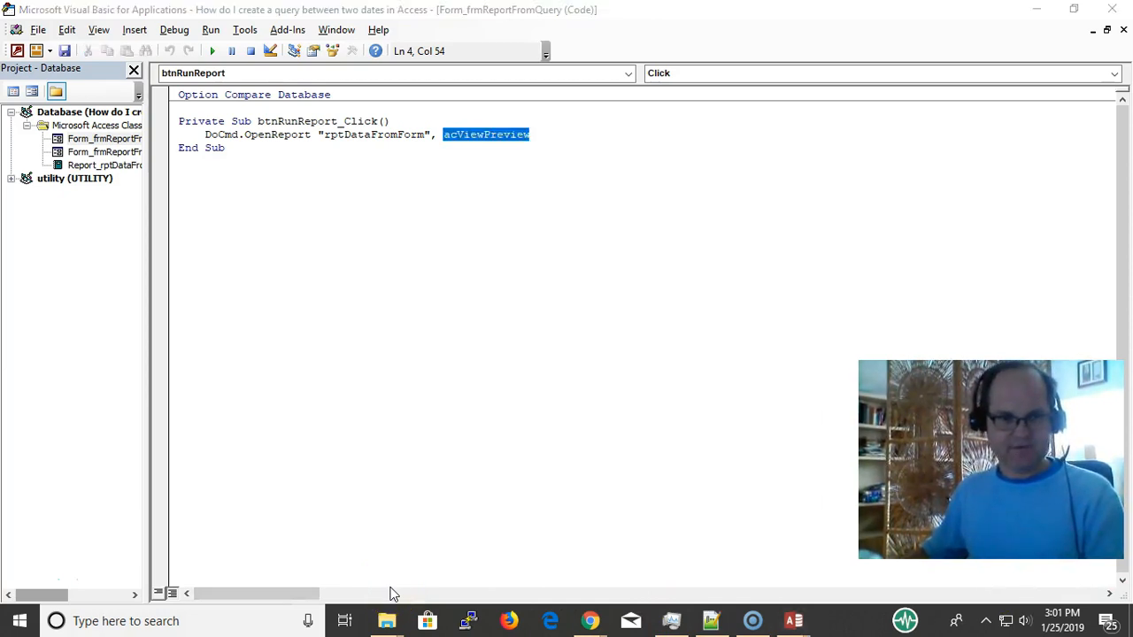
# Step: Return to the Access database window and close the rptDataFromVBA preview
pyautogui.hotkey('alt', 'Tab')
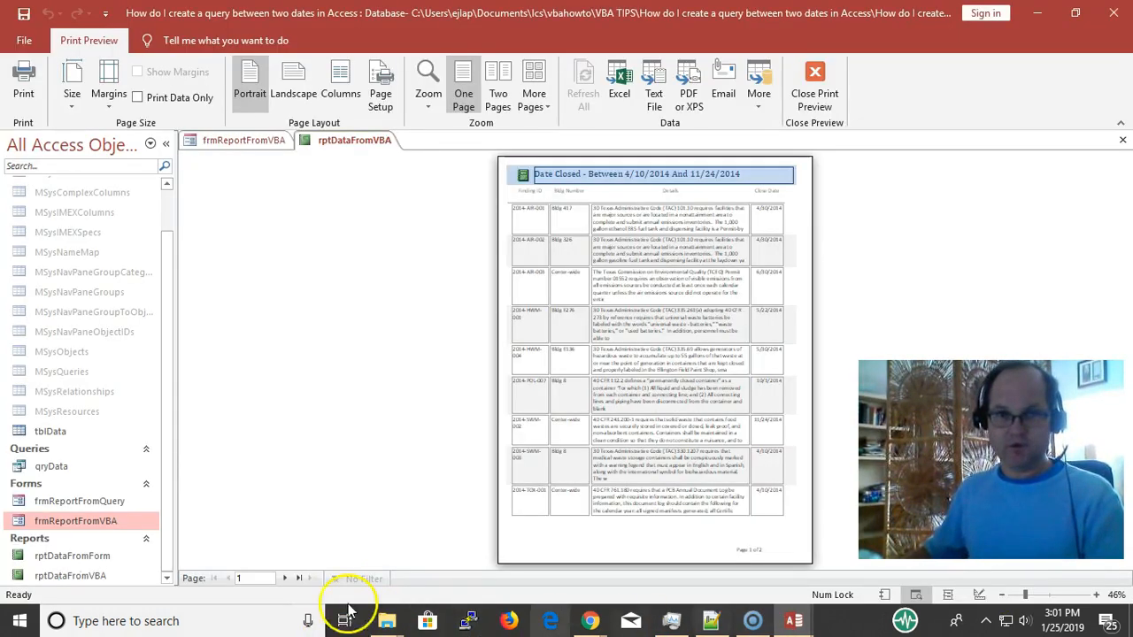
pyautogui.hotkey('ctrl', 'w')
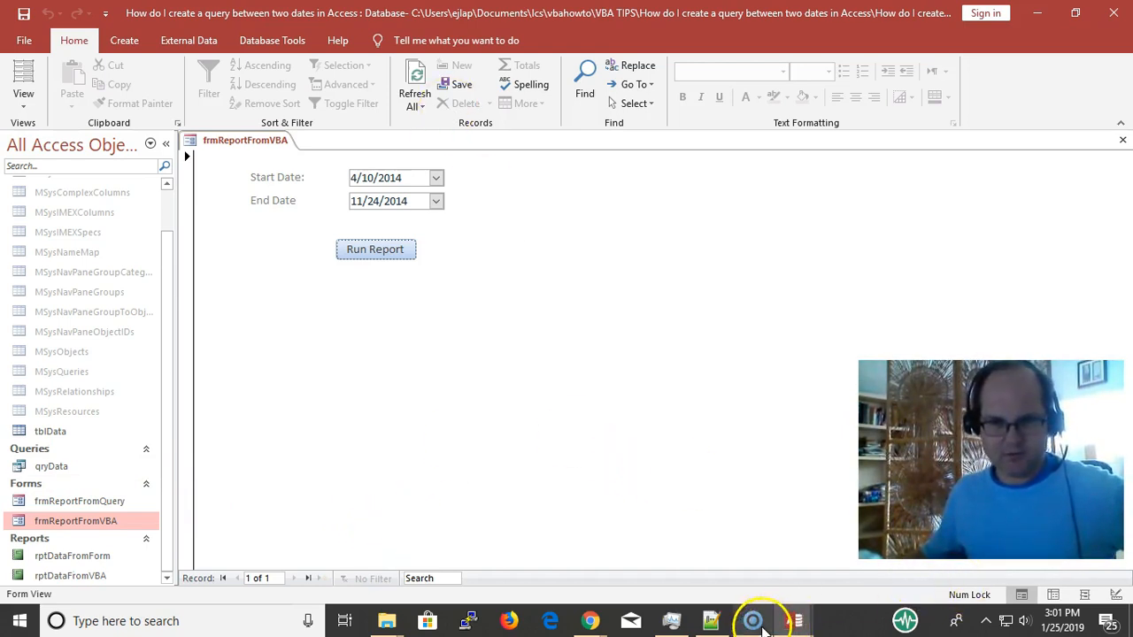
pyautogui.moveTo(764, 624)
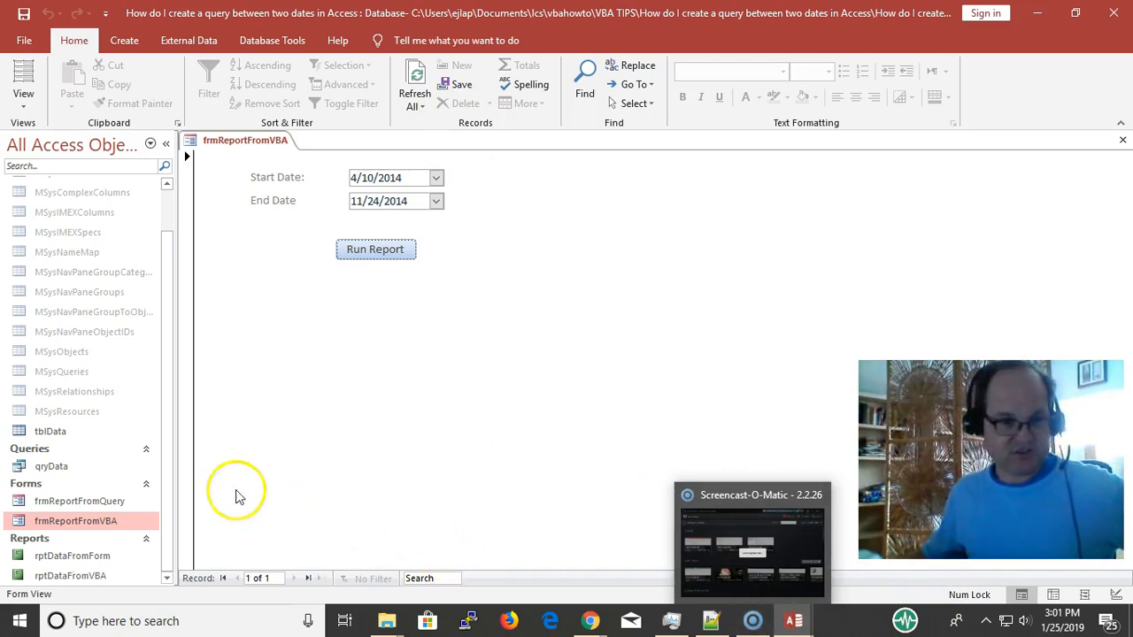